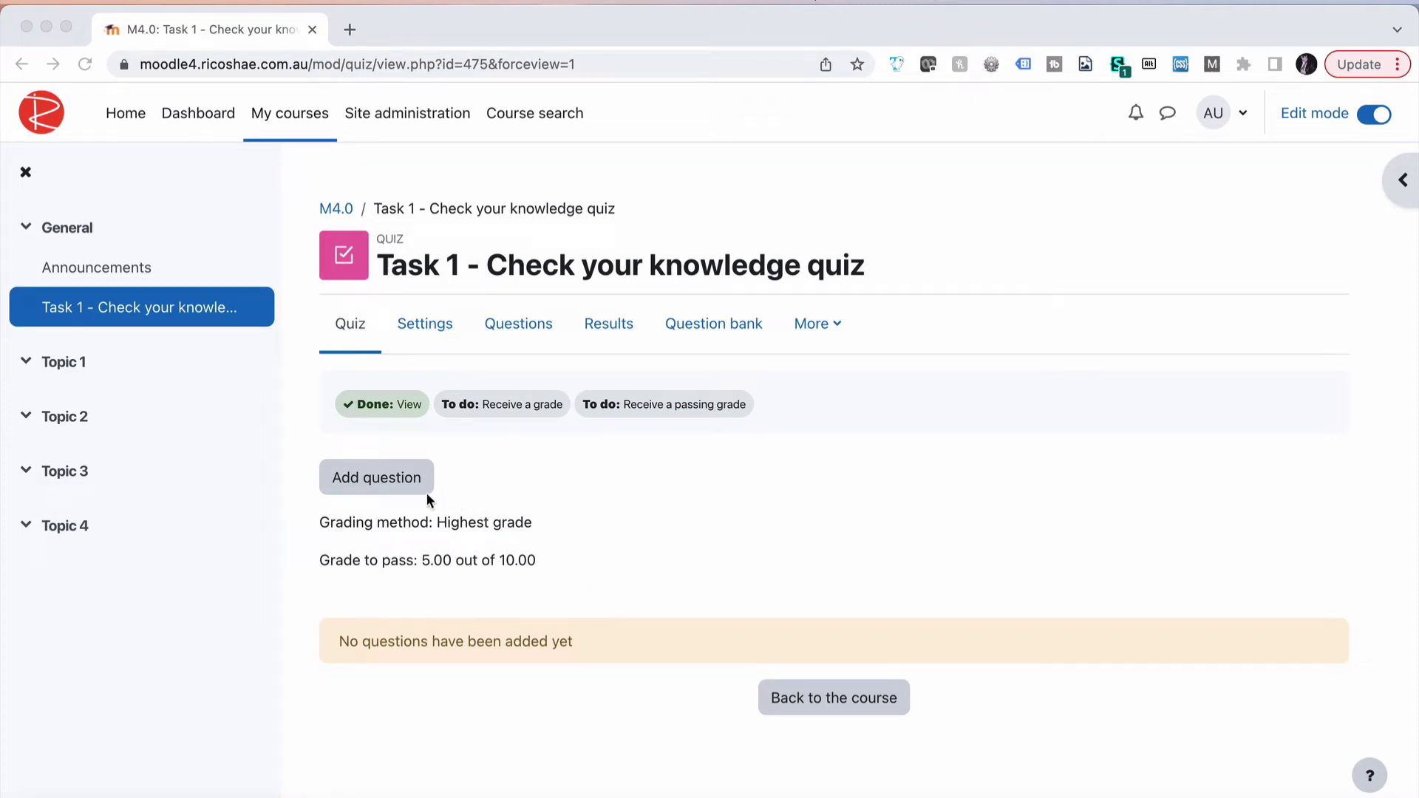
Open the Questions editing page from the Task 1 - Check your knowledge quiz page.
click(381, 478)
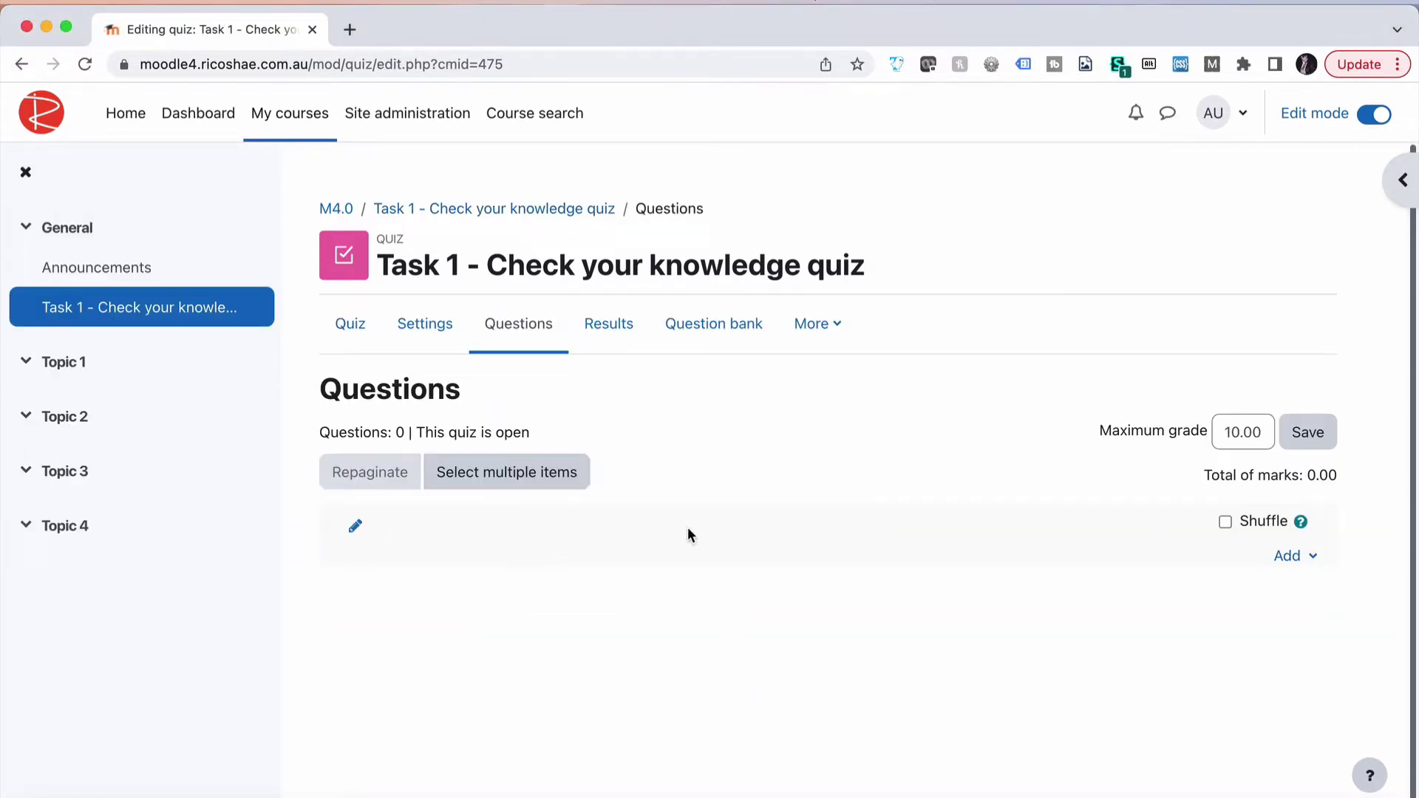
Add a new question of type True/False to the quiz.
click(1309, 559)
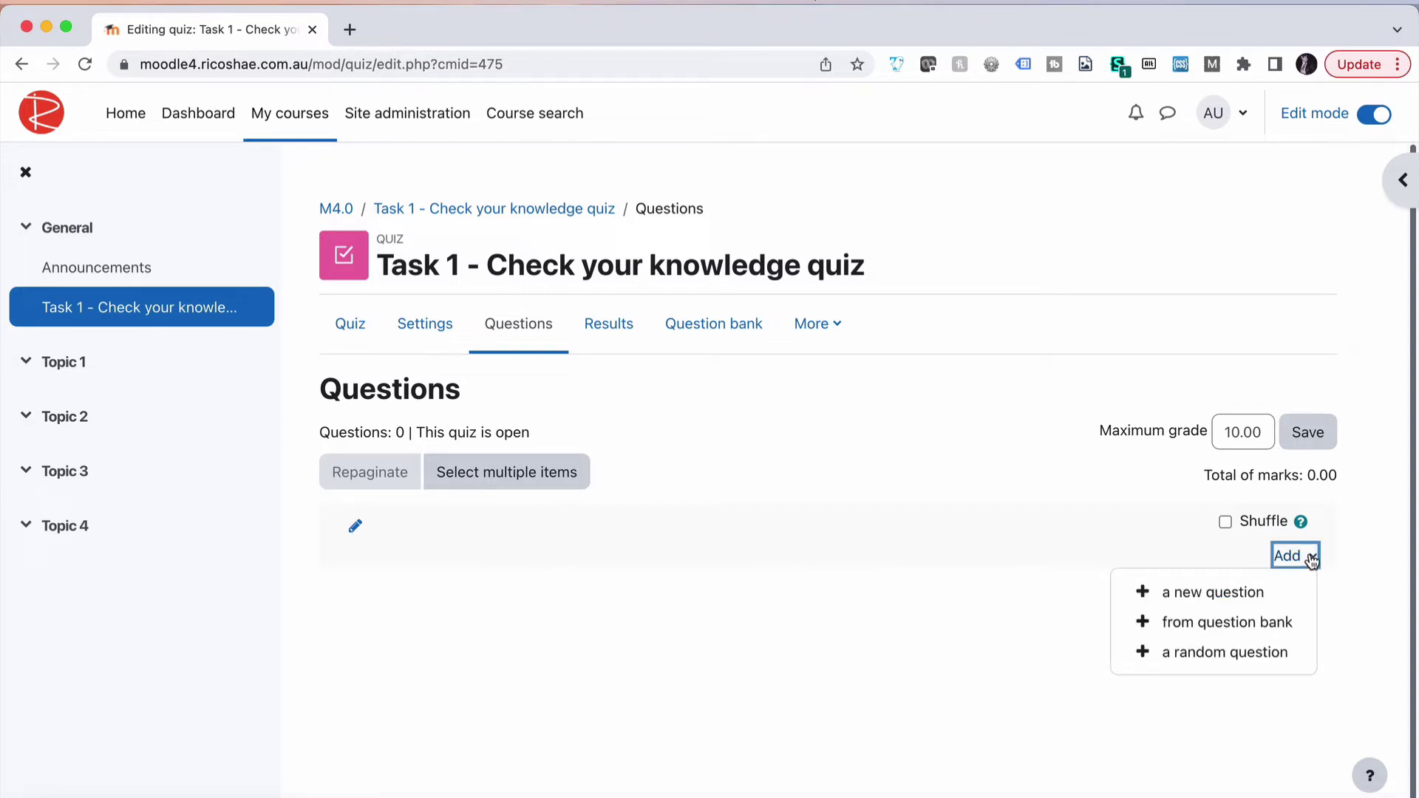
click(1230, 593)
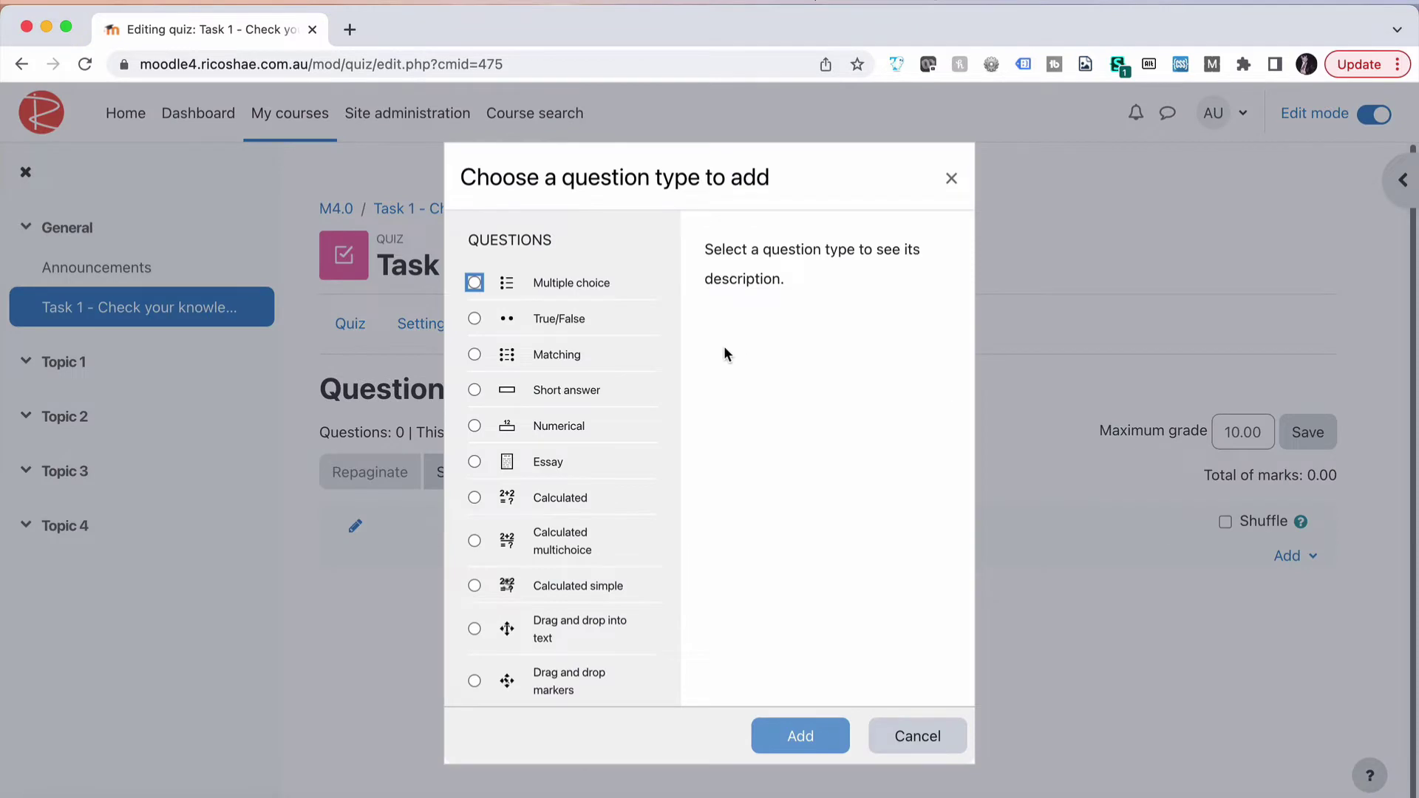
click(474, 320)
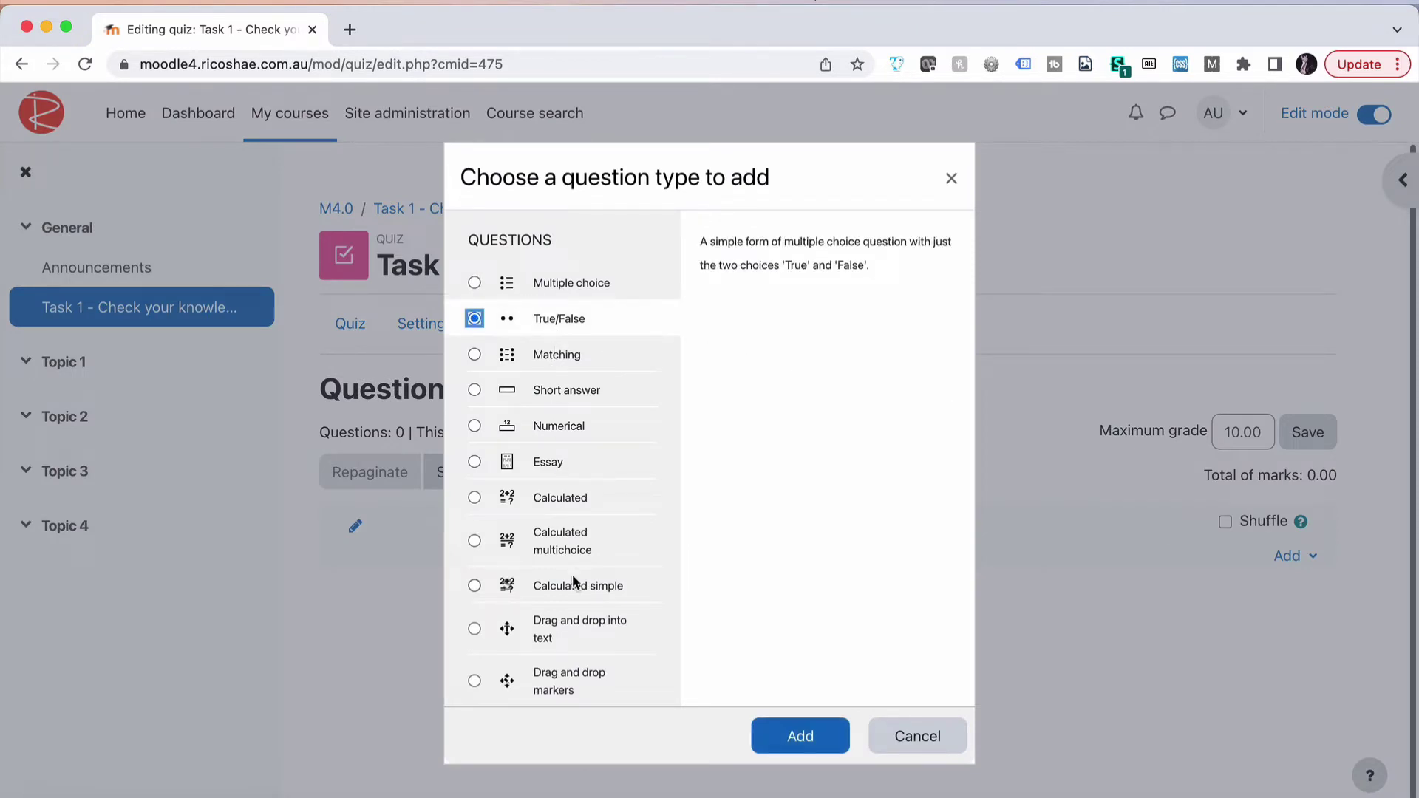
click(797, 739)
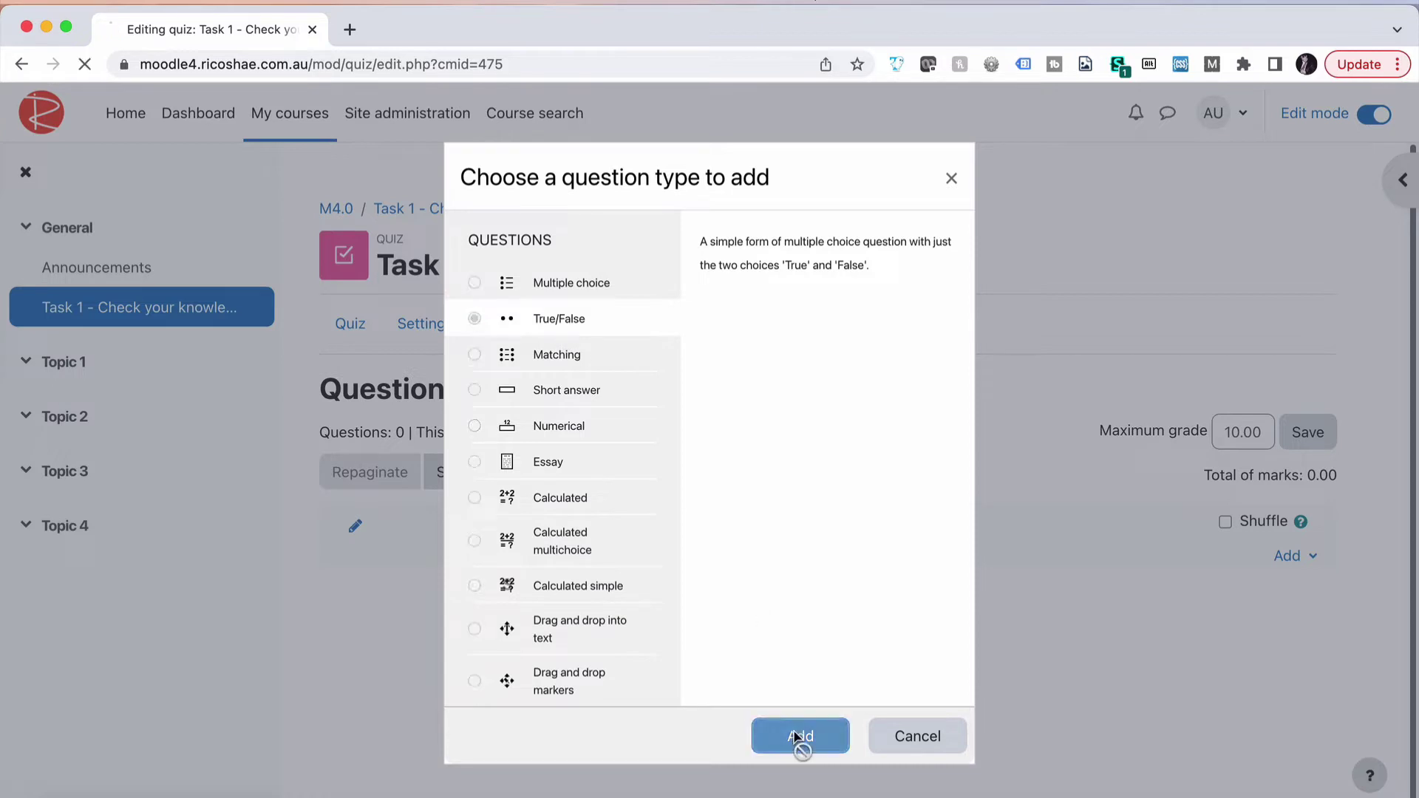
scroll(622, 510, down, 2)
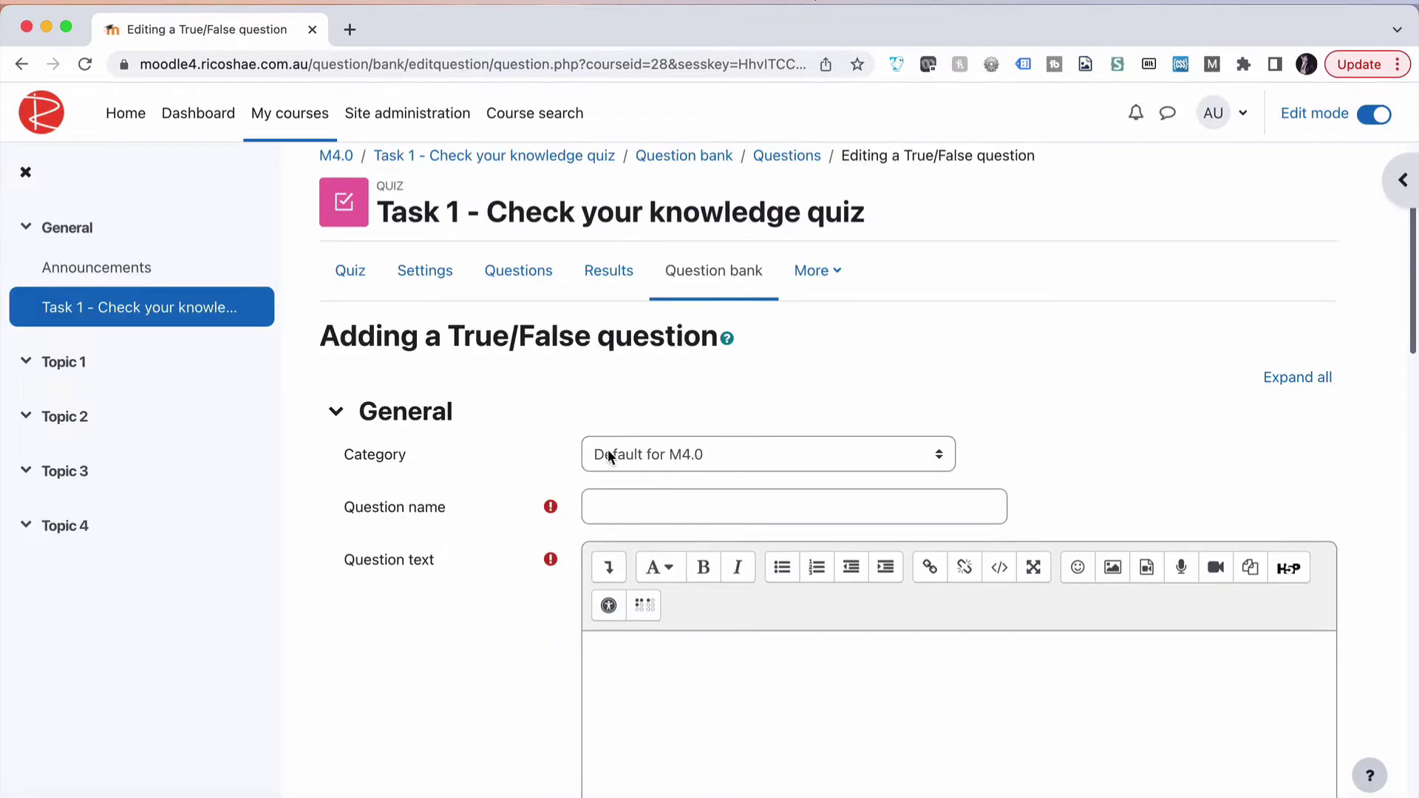
click(610, 451)
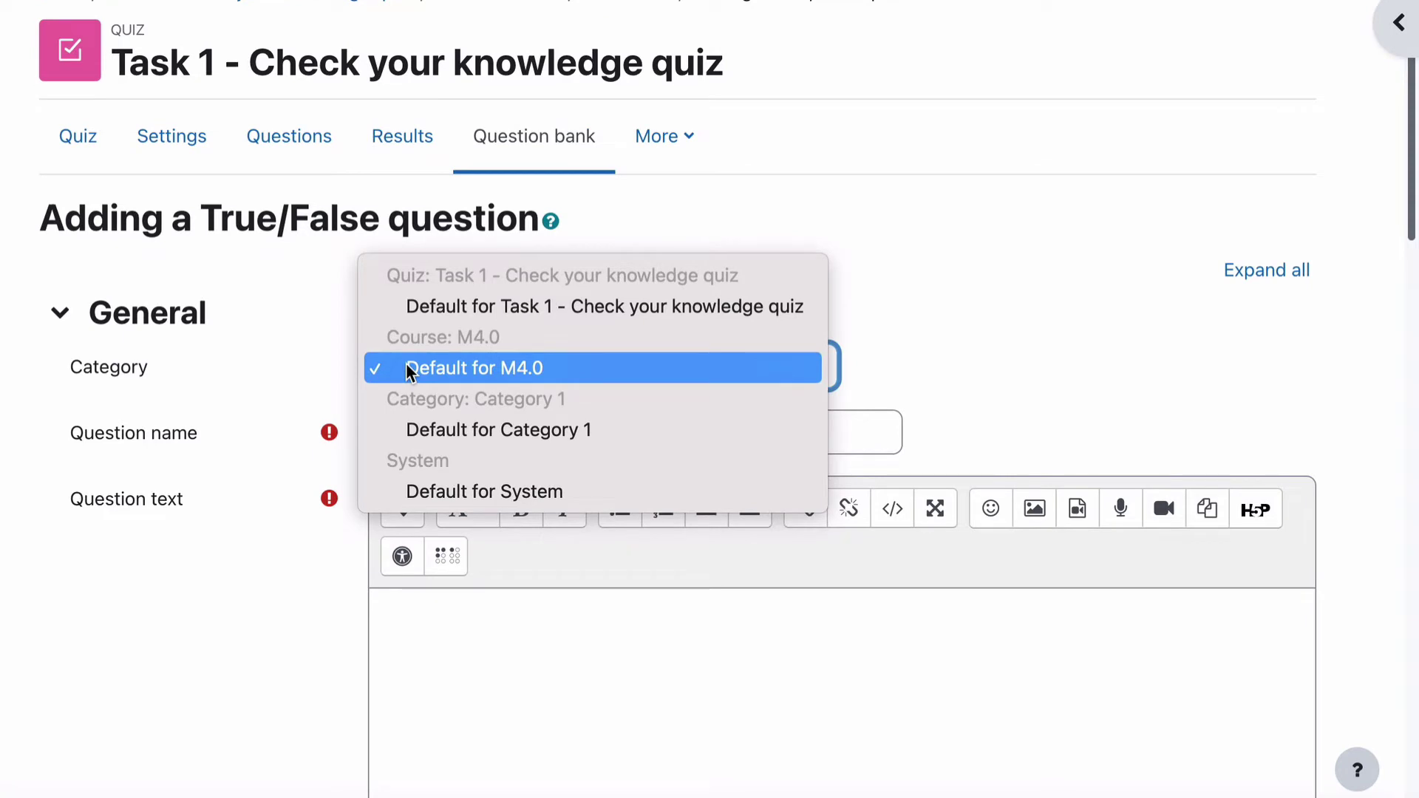
click(305, 295)
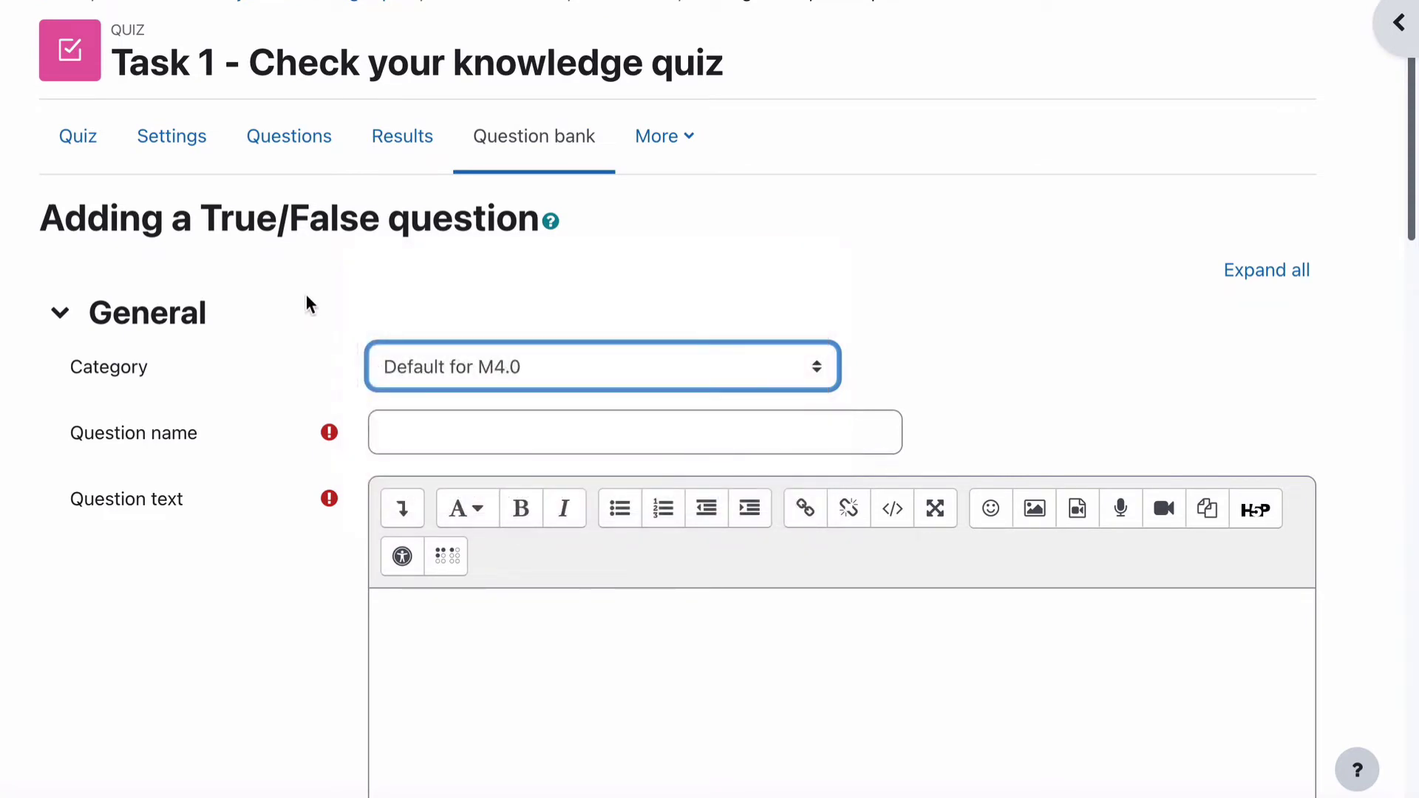
click(418, 366)
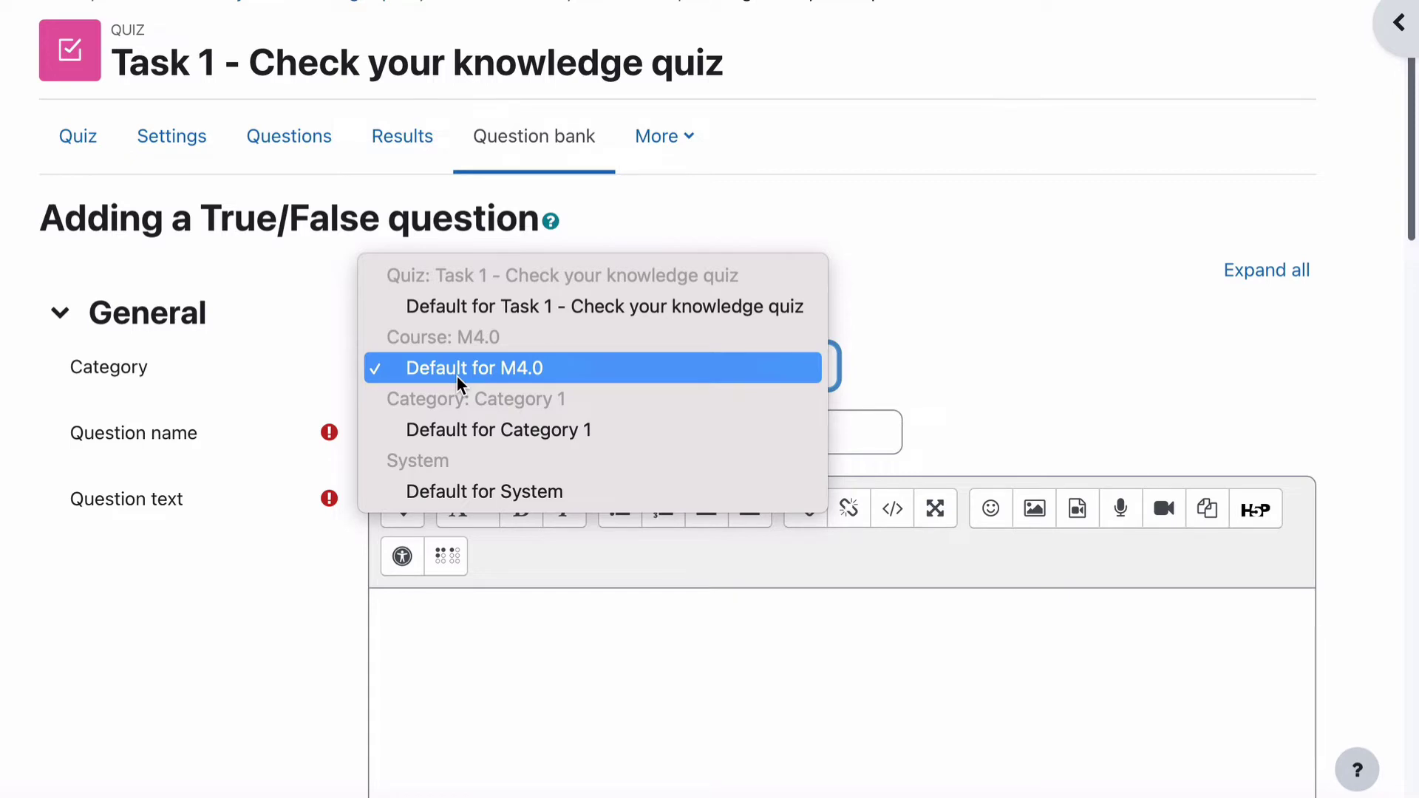
click(477, 371)
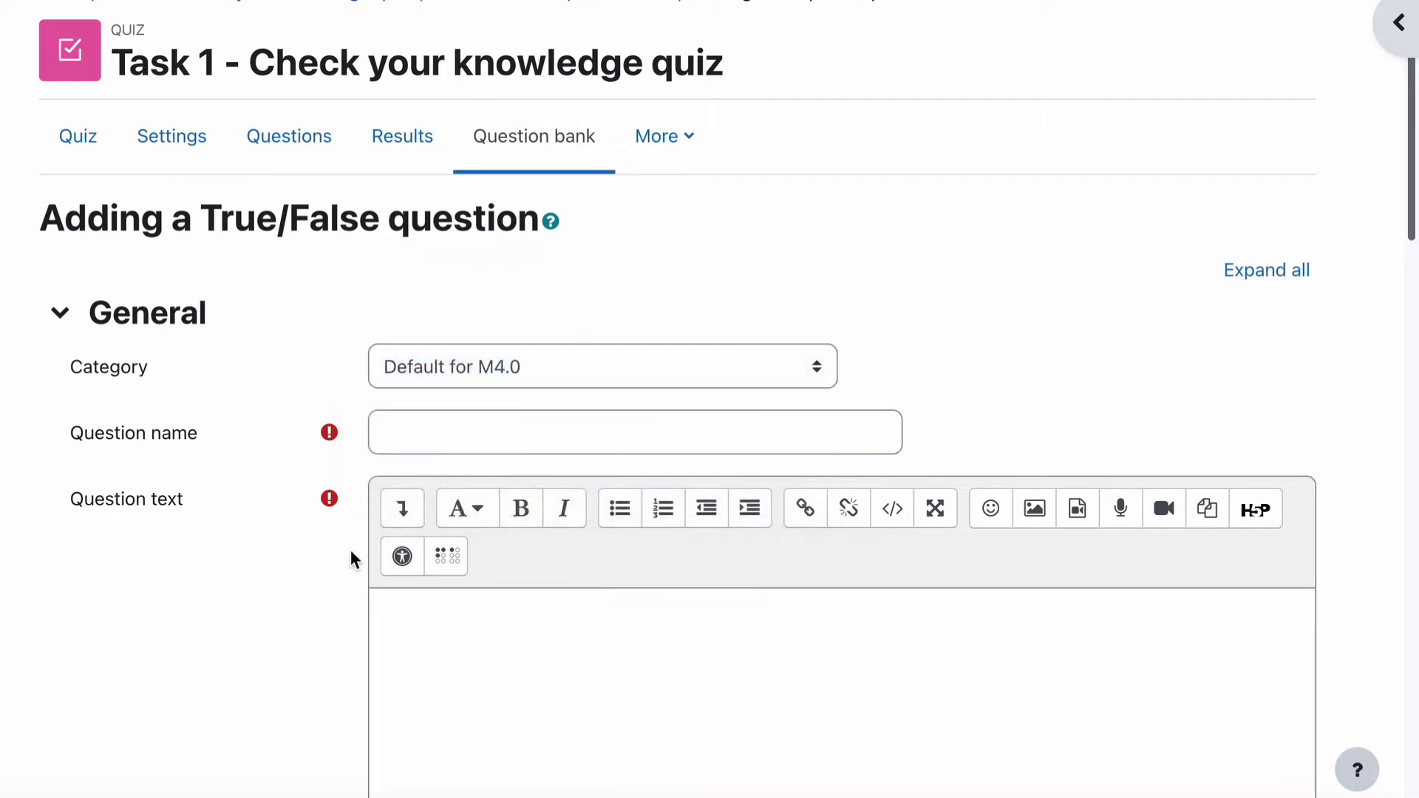
click(401, 430)
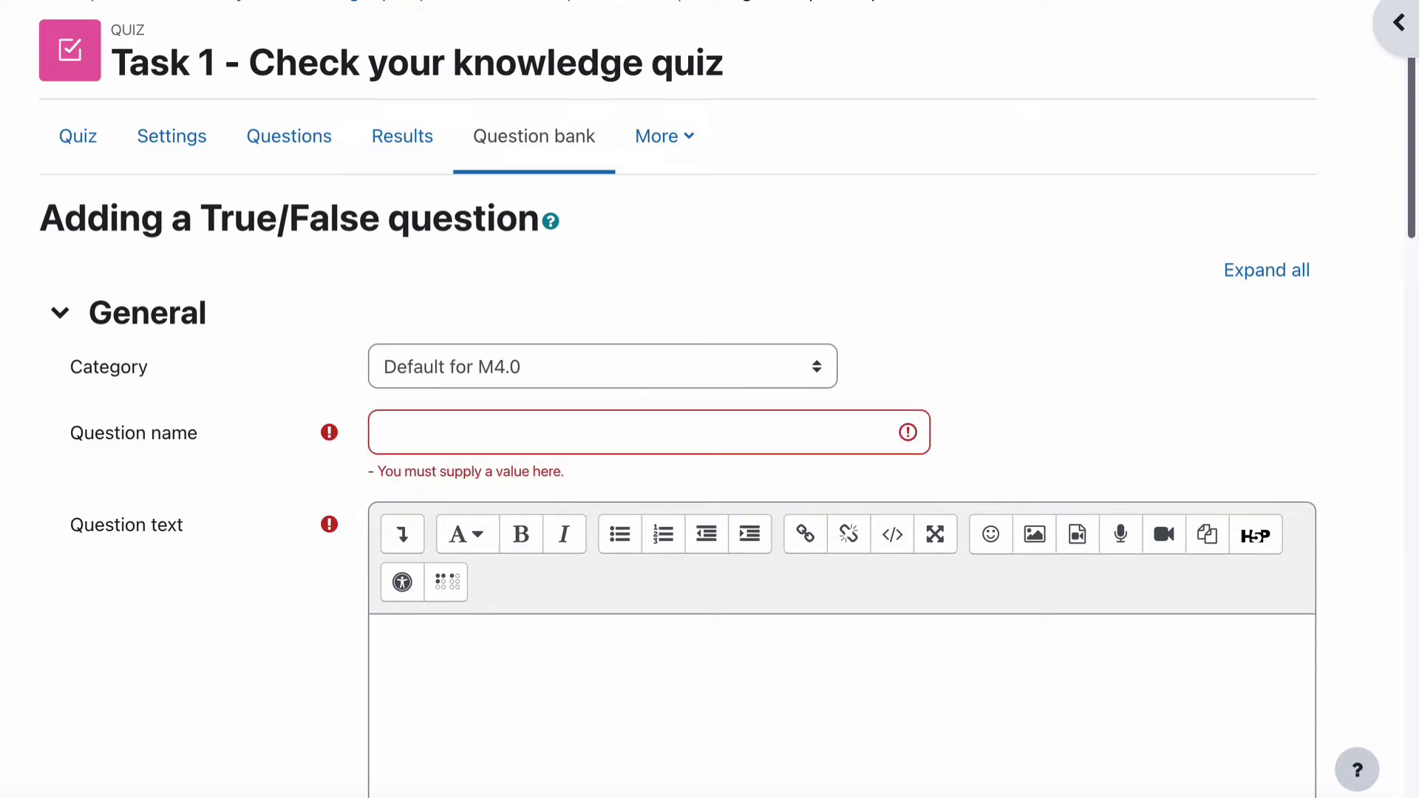
Name the question 'Check your knowledge Q1' and paste the Adobe Illustrator vector-images question as its text.
click(412, 436)
text(Check your kno)
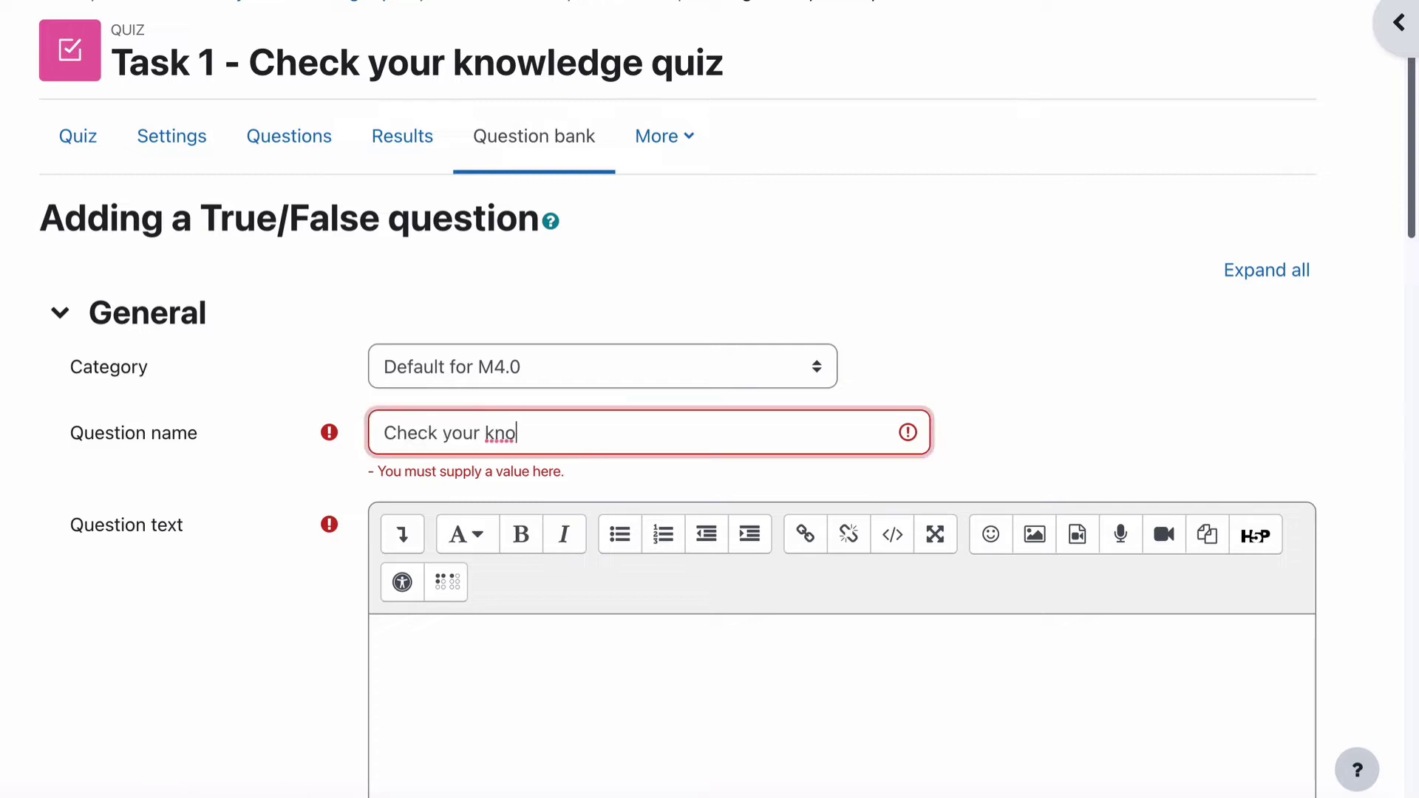
text(wledge Q1)
scroll(555, 198, down, 4)
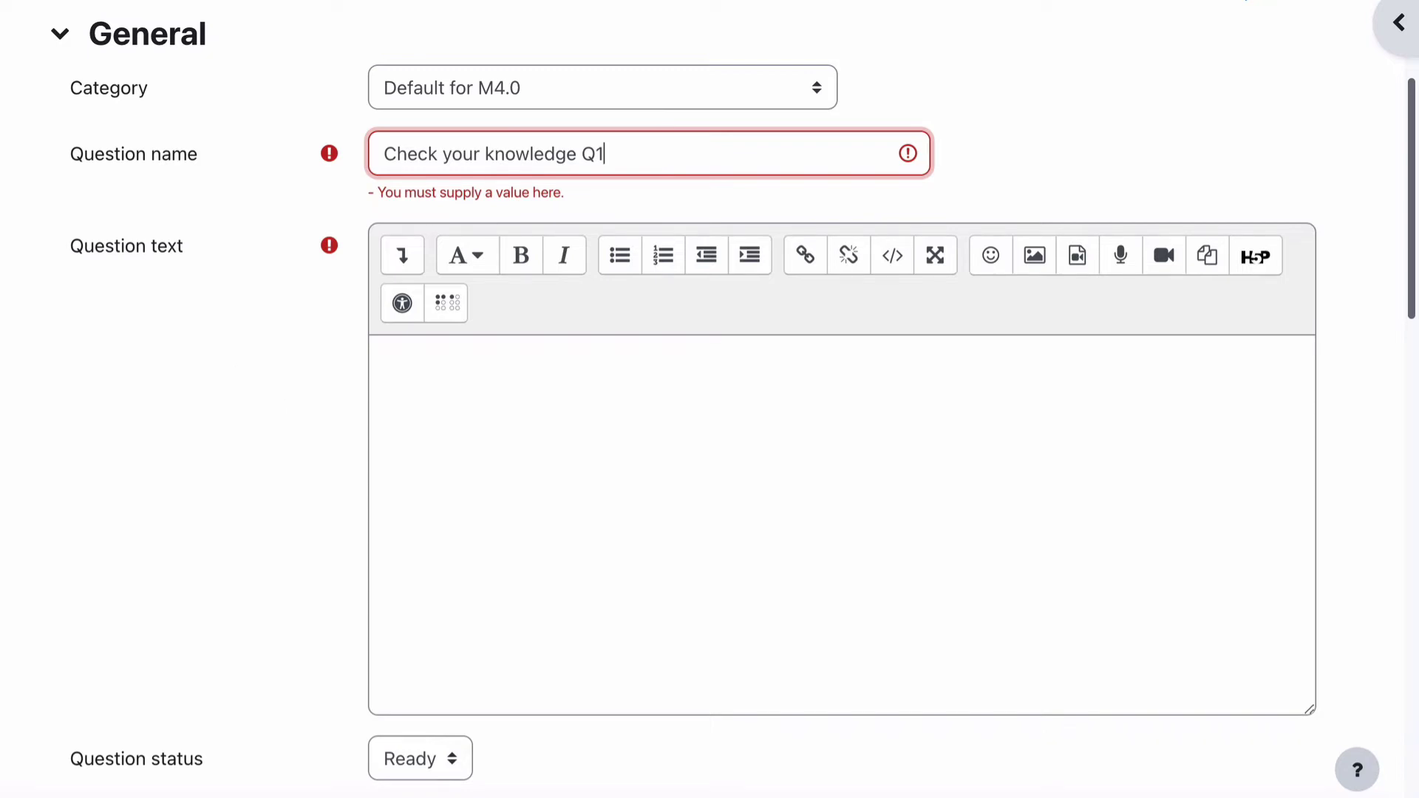
key(Tab)
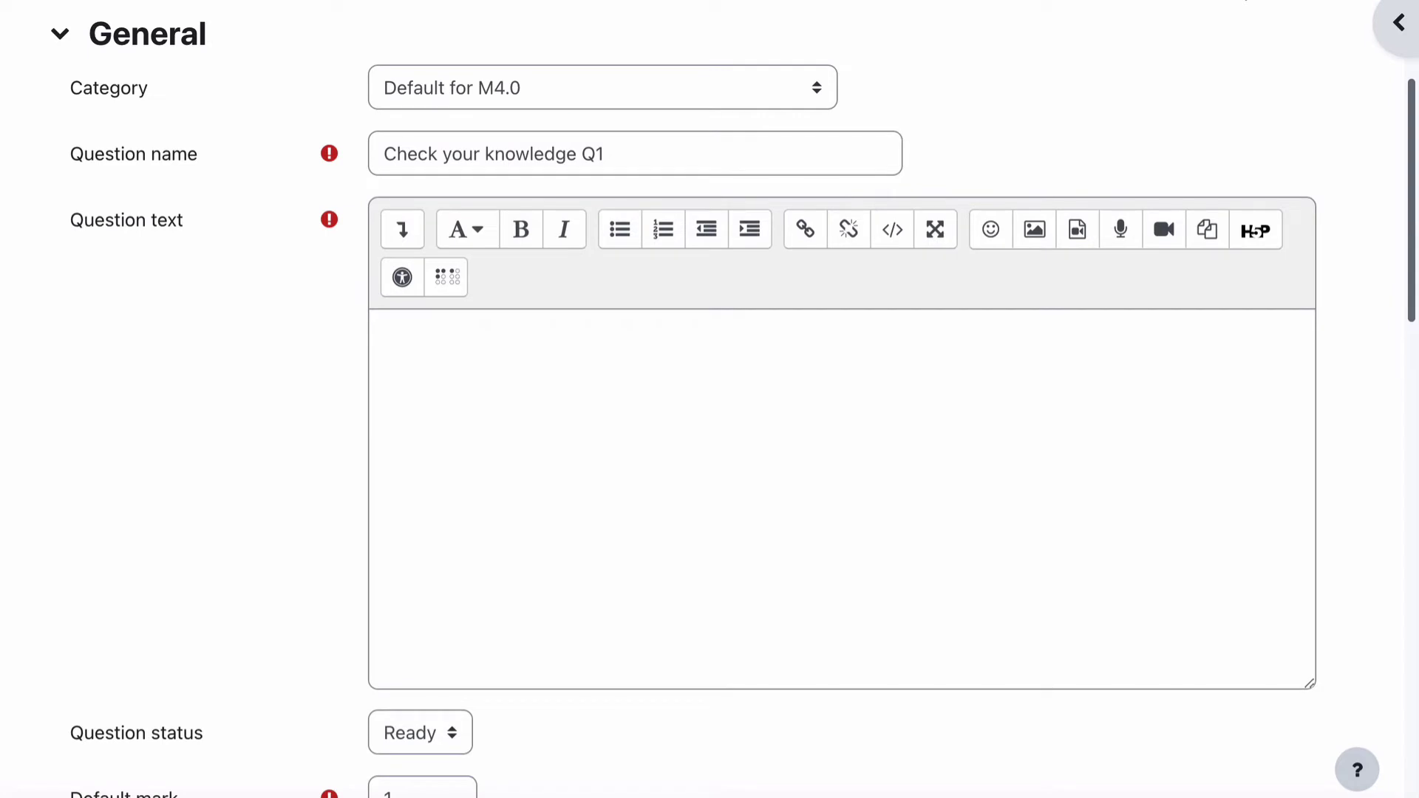
click(460, 390)
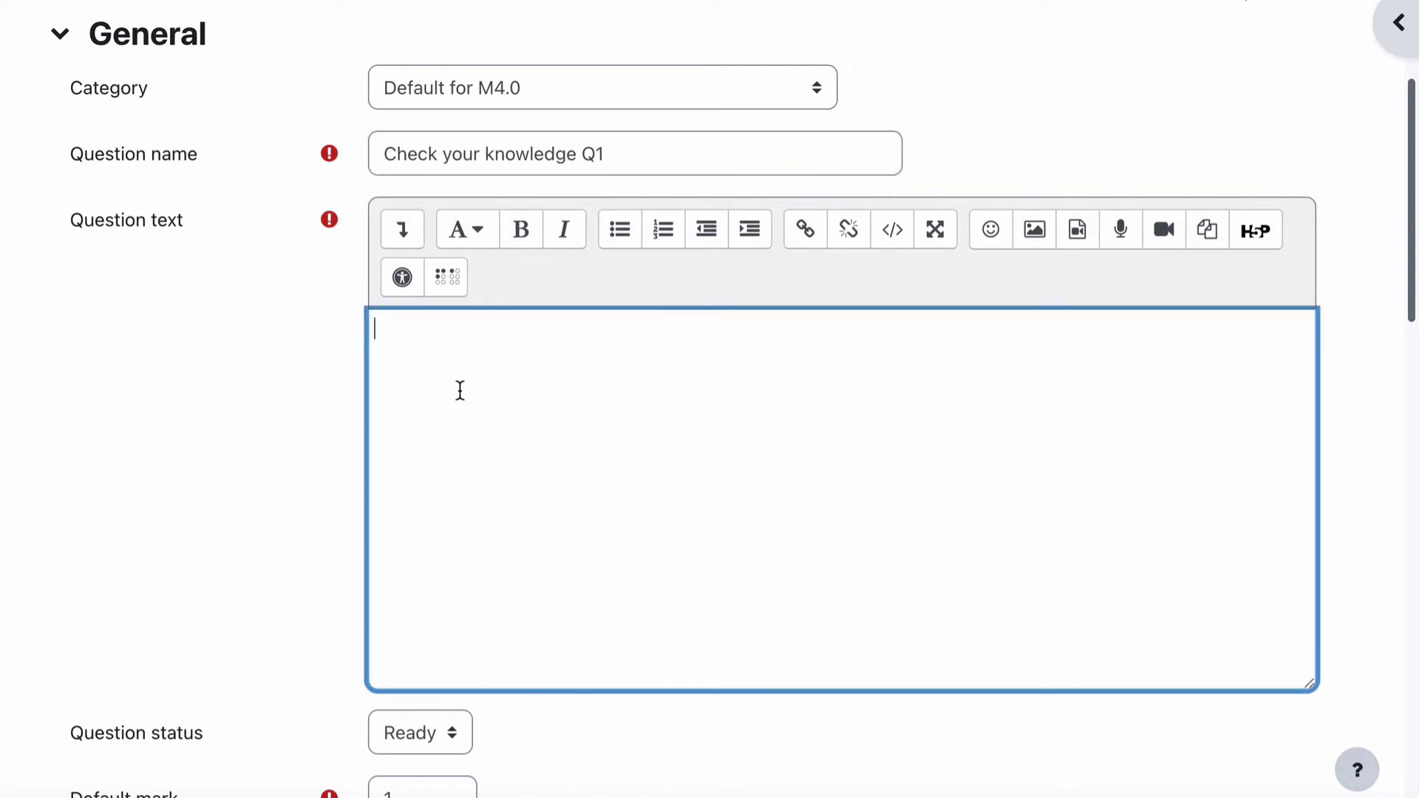
text(Does Adobe Illustrator allow you to create vector images?)
key(BackSpace)
key(BackSpace)
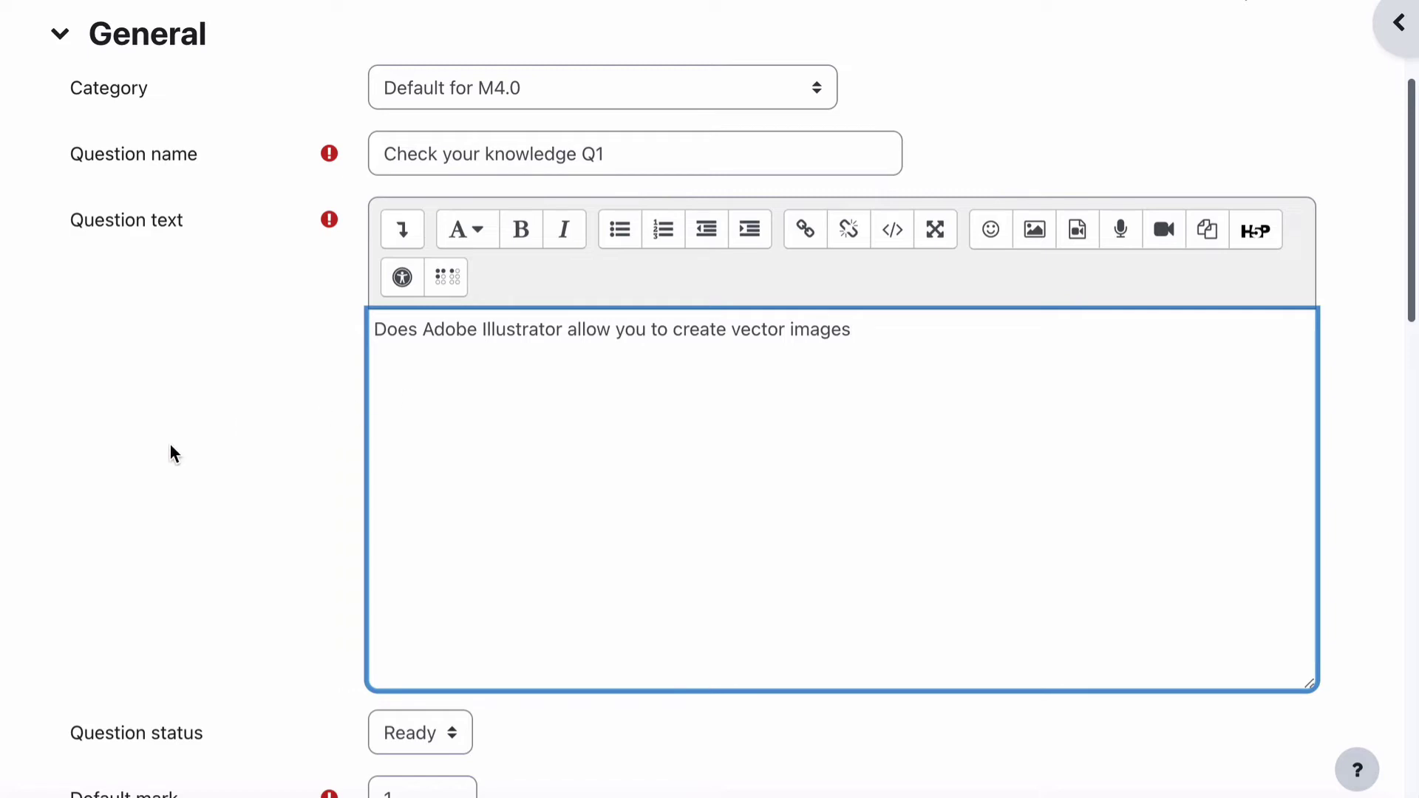
End the question text with '?' and keep status Ready and default mark 1.
text(?)
scroll(142, 455, down, 4)
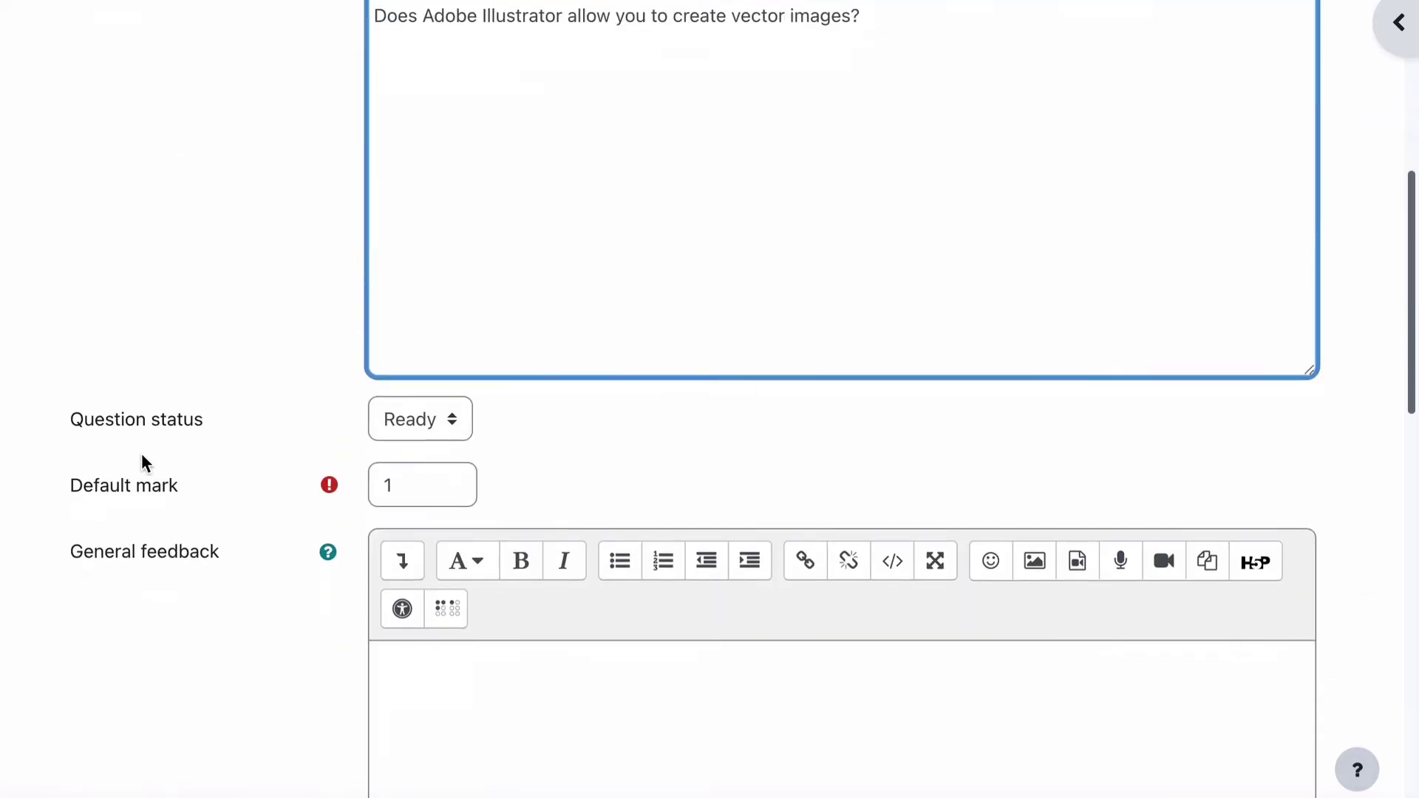
scroll(141, 454, down, 3)
click(452, 233)
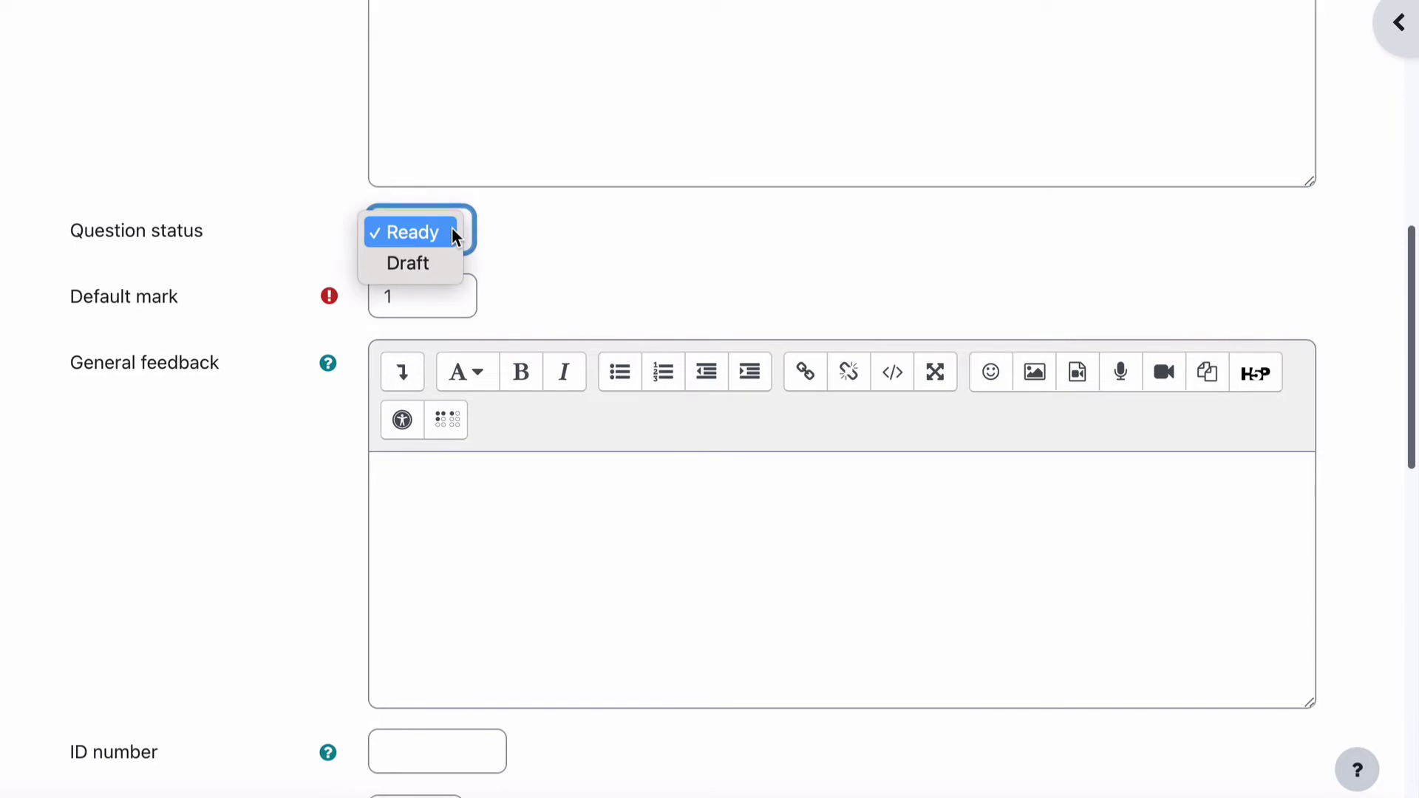
click(448, 232)
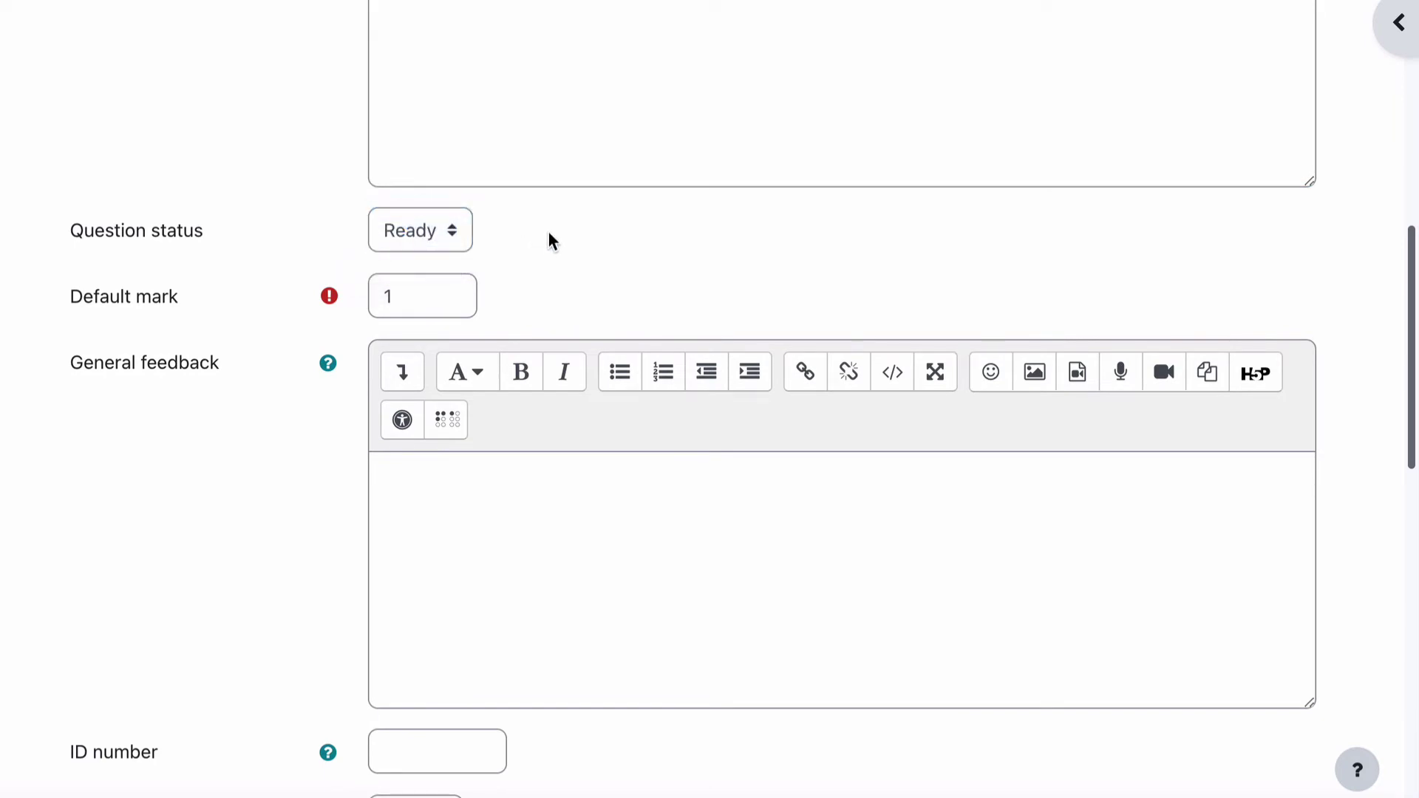
click(419, 302)
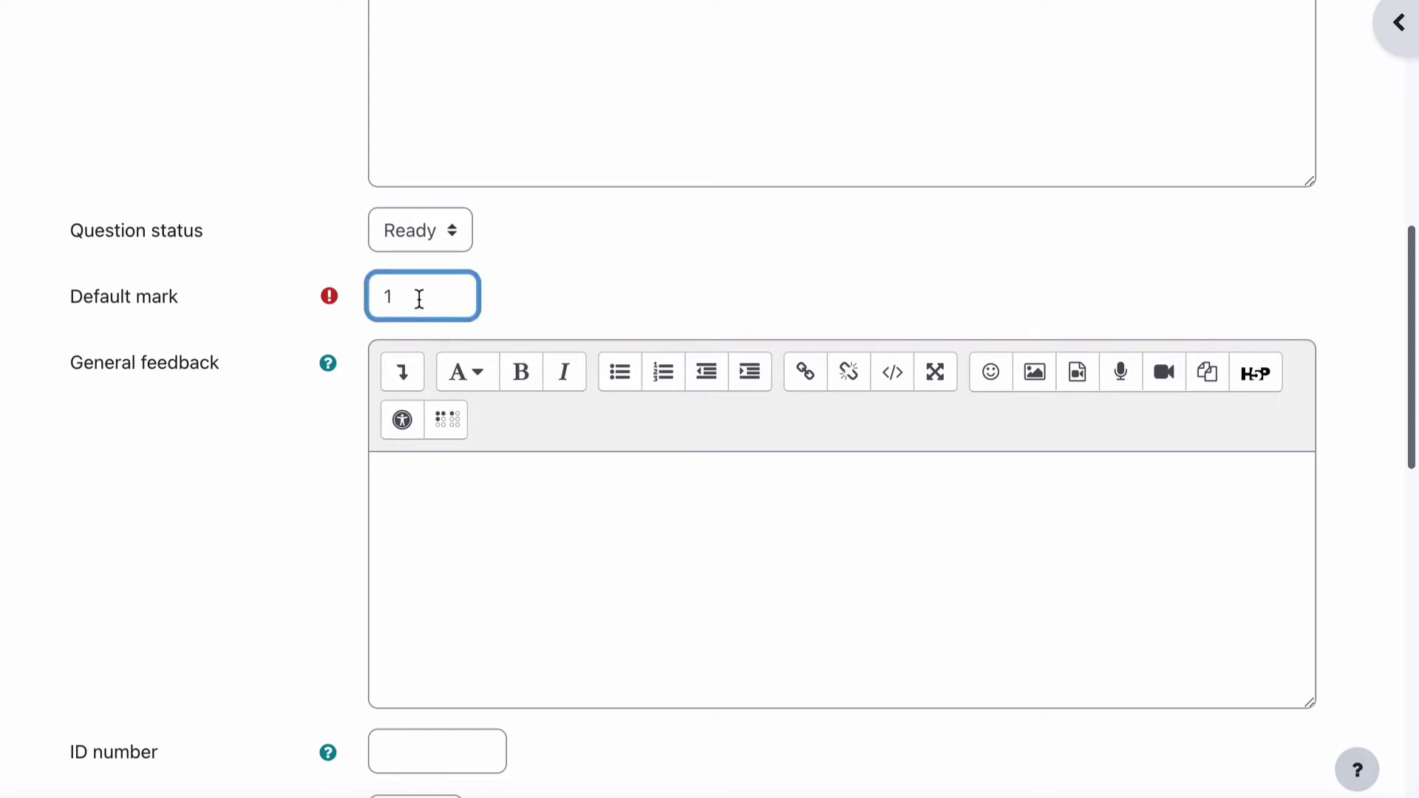
click(615, 298)
Review the General feedback and ID number fields of the question form.
scroll(613, 298, down, 4)
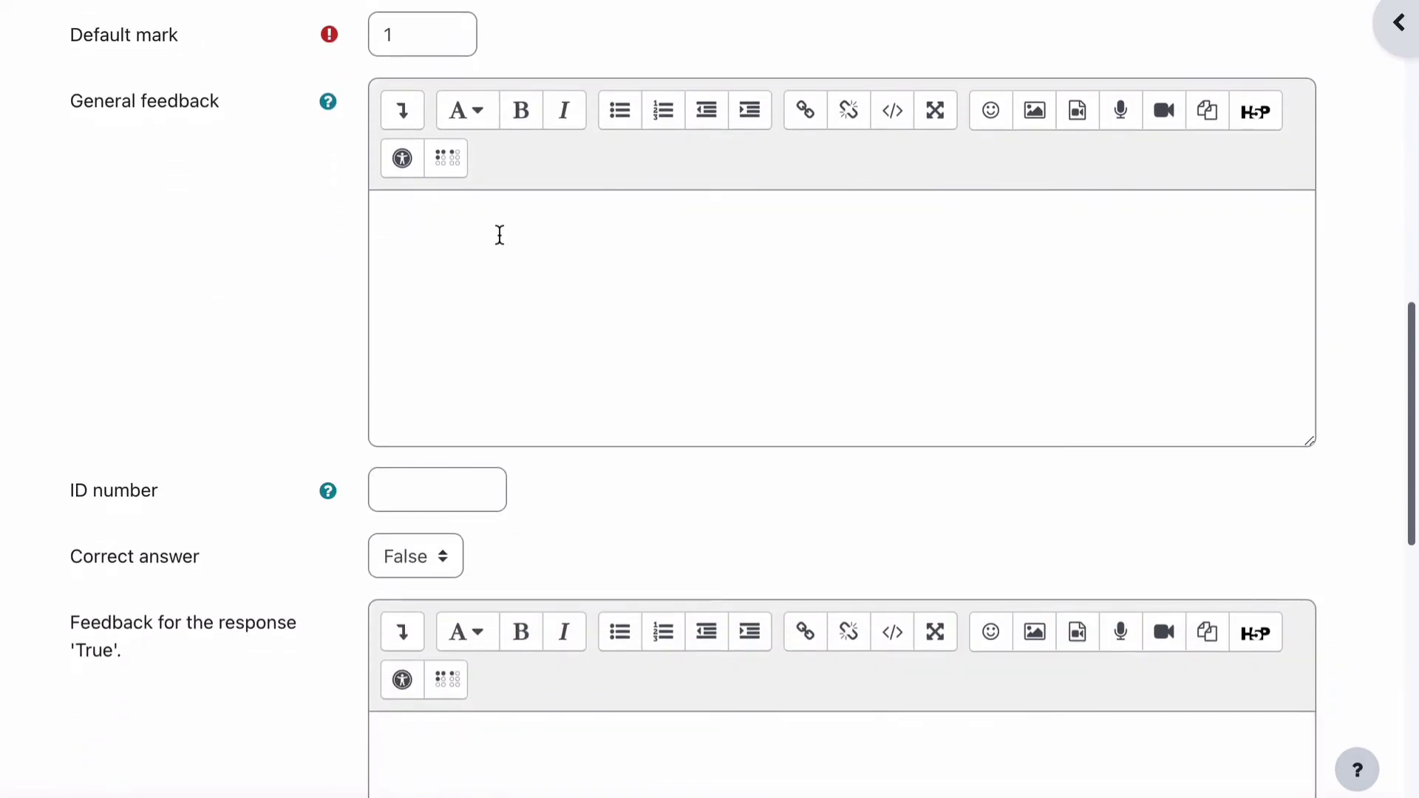
click(492, 222)
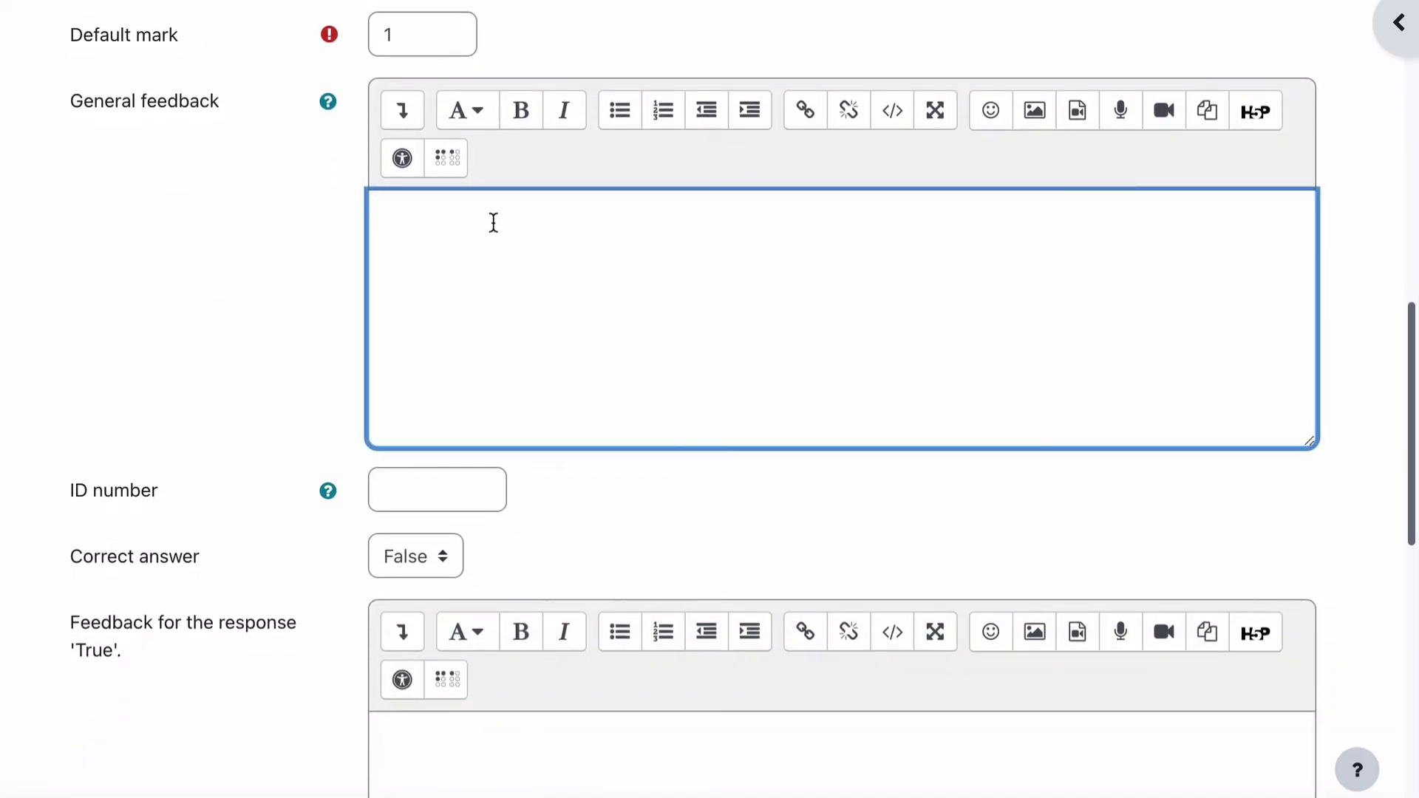
scroll(188, 337, up, 9)
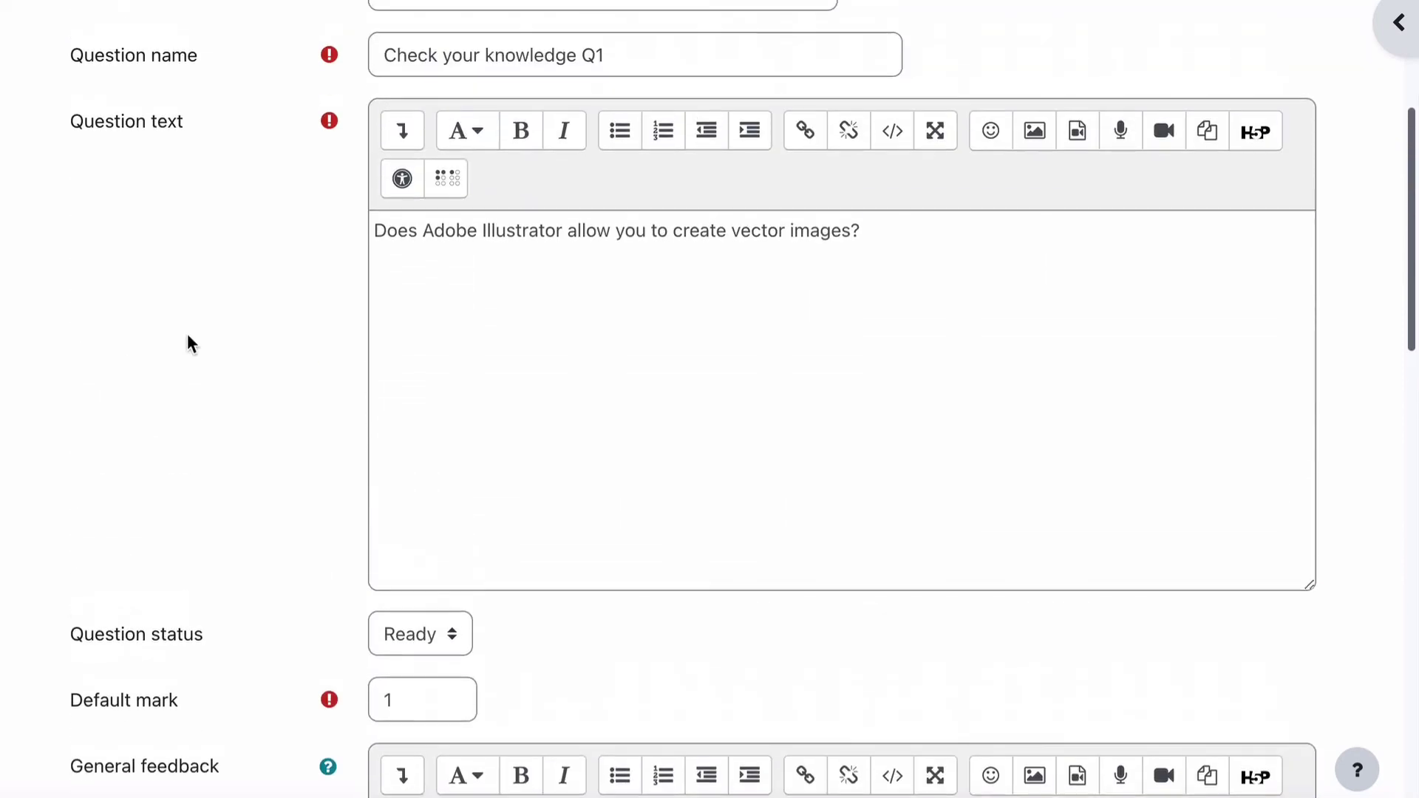
scroll(190, 340, down, 10)
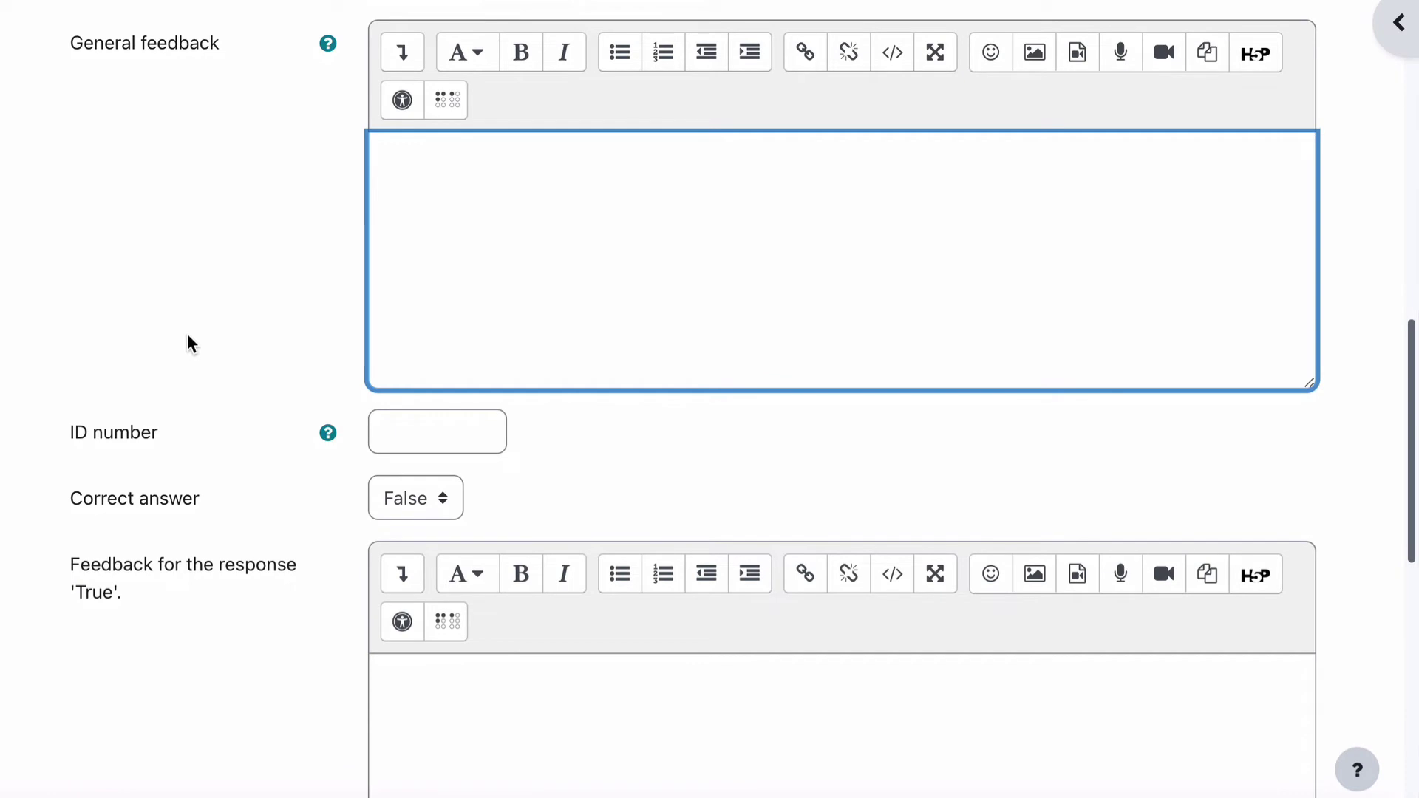
scroll(189, 342, down, 7)
scroll(188, 334, up, 3)
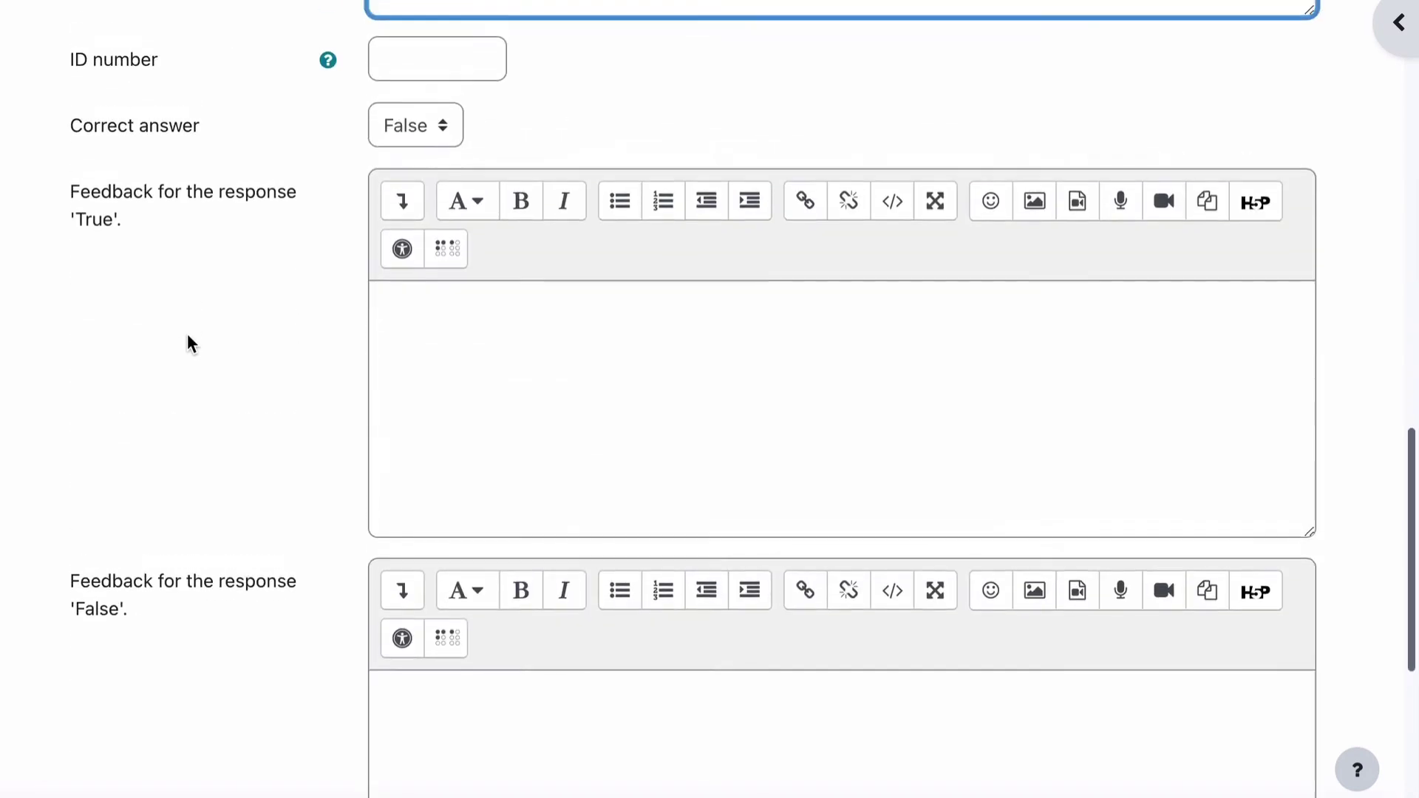
click(396, 85)
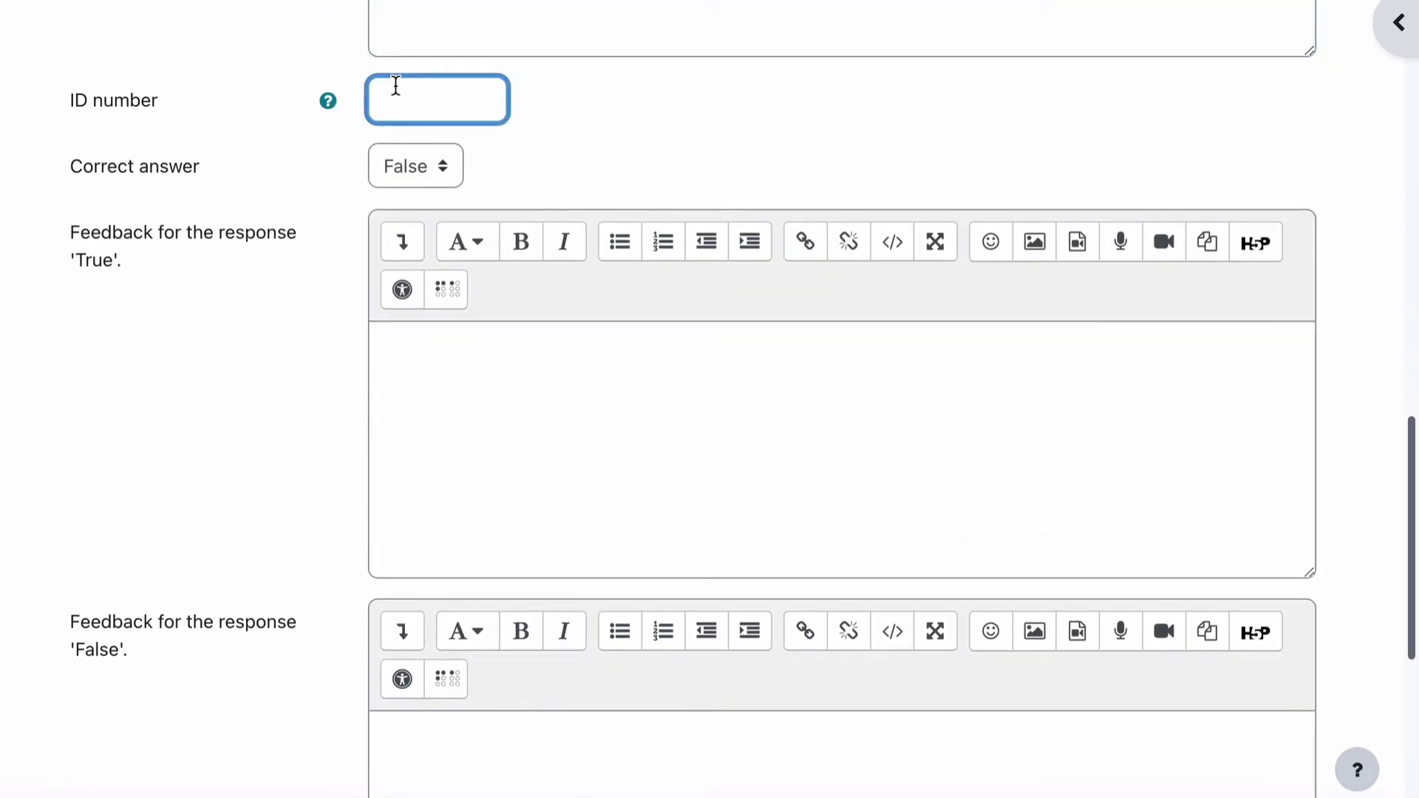
Choose True in the Correct answer dropdown.
click(406, 166)
click(419, 198)
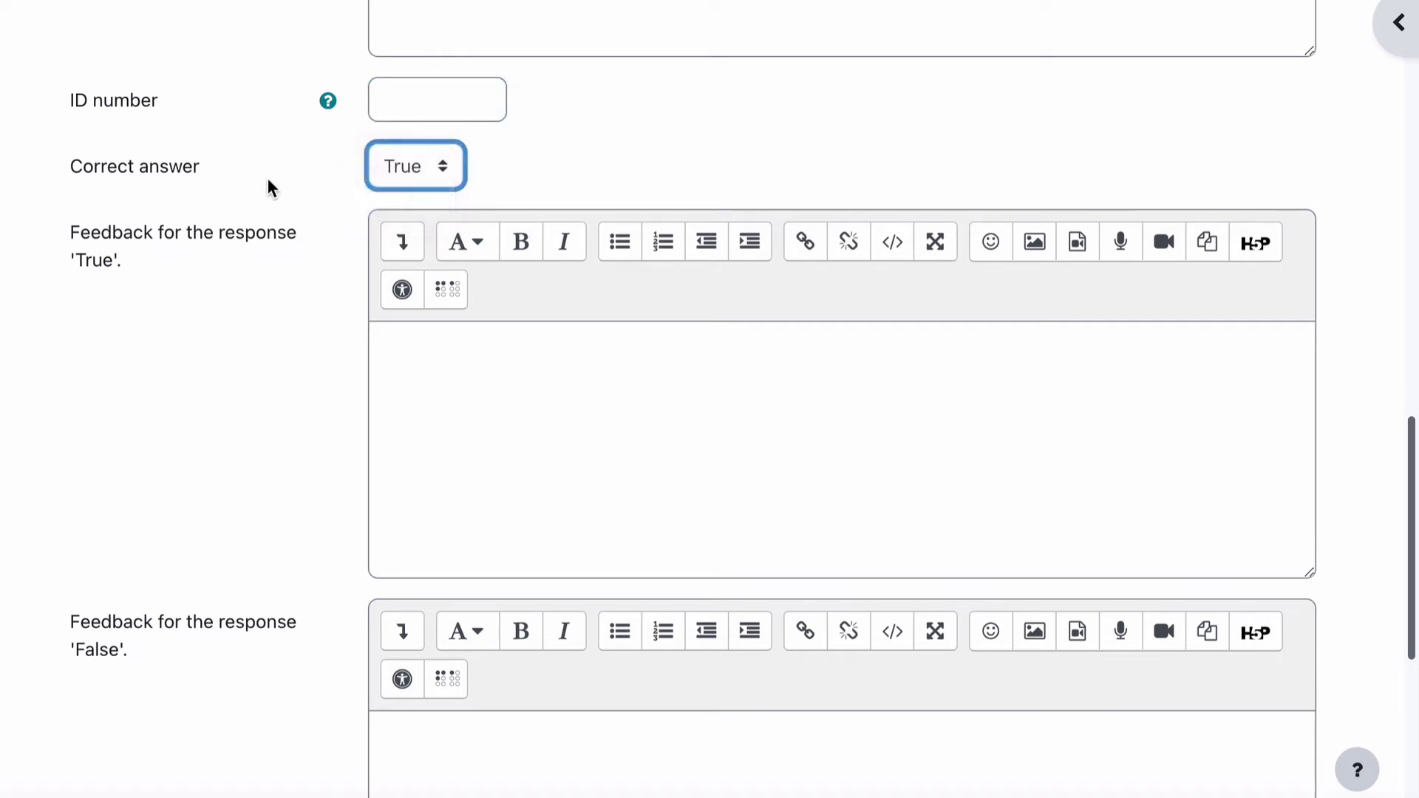
scroll(268, 179, up, 15)
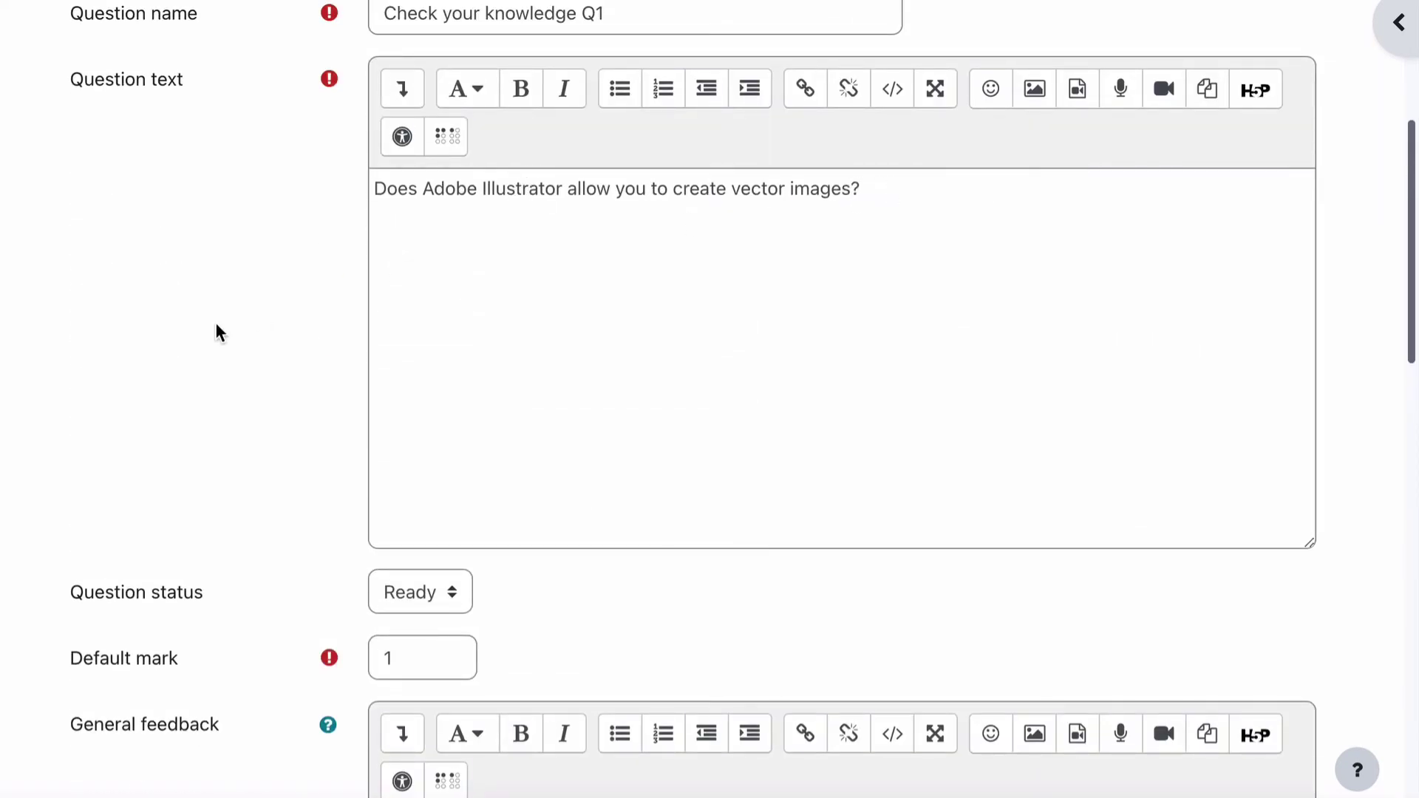
scroll(220, 419, down, 10)
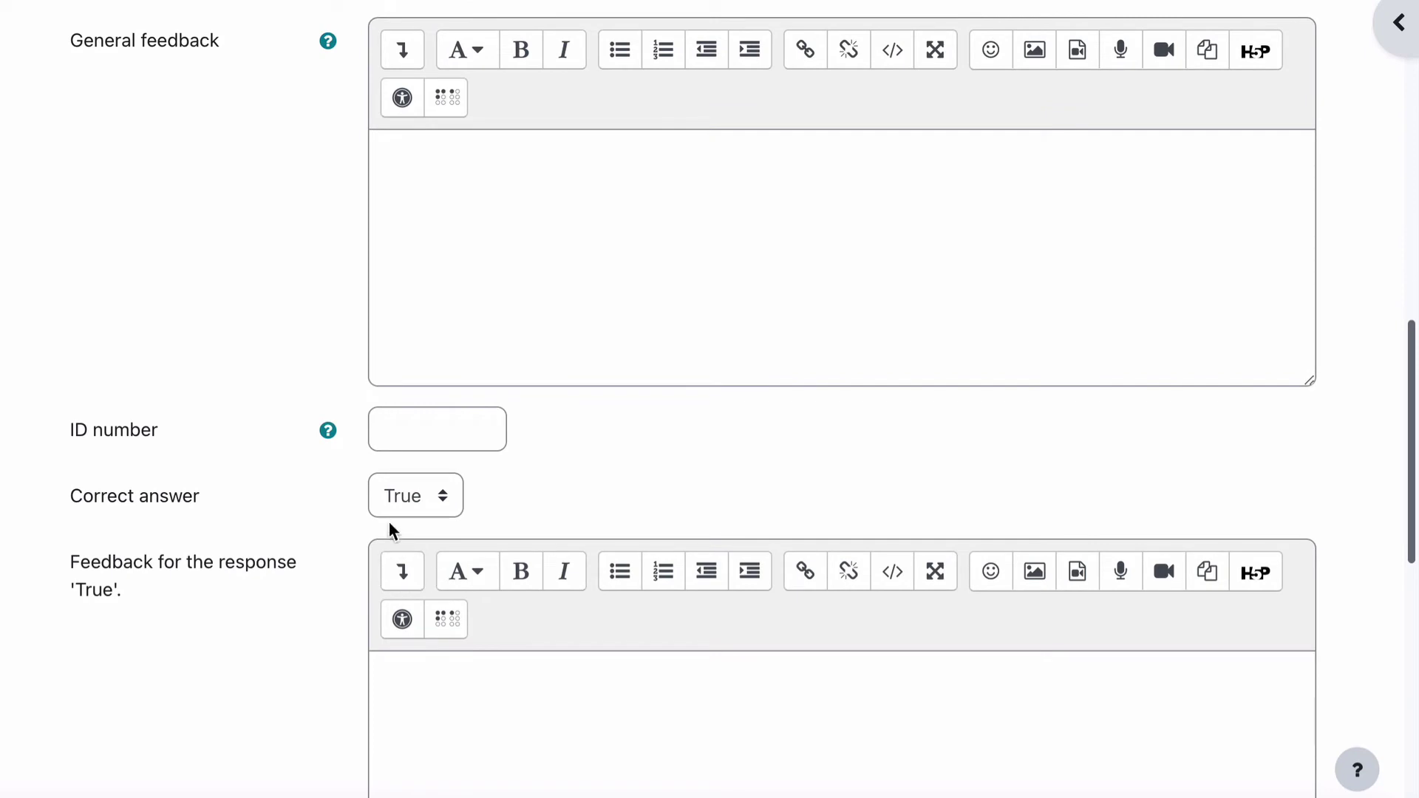
scroll(230, 500, down, 6)
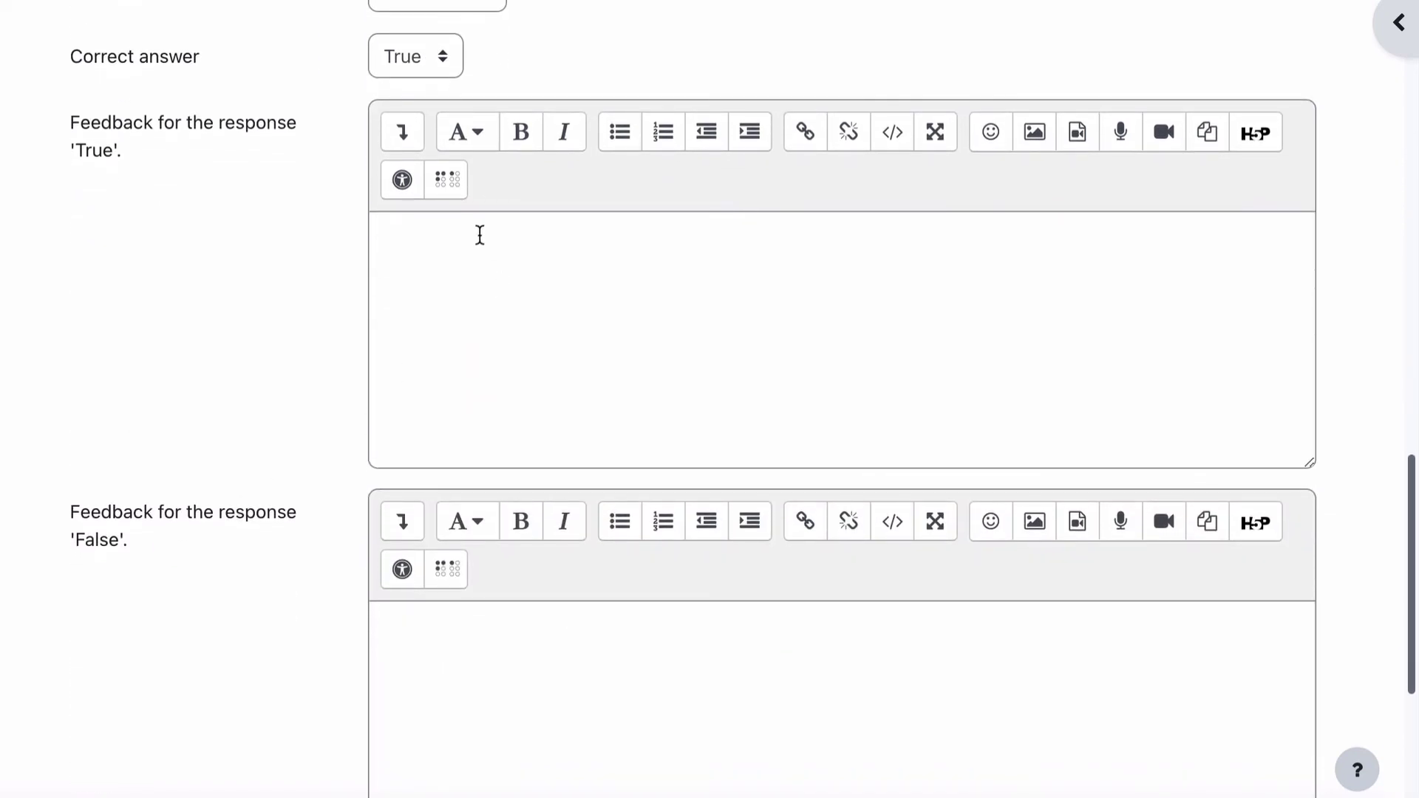
Enter 'Well done. This is correct.' as the feedback for the True response.
click(451, 238)
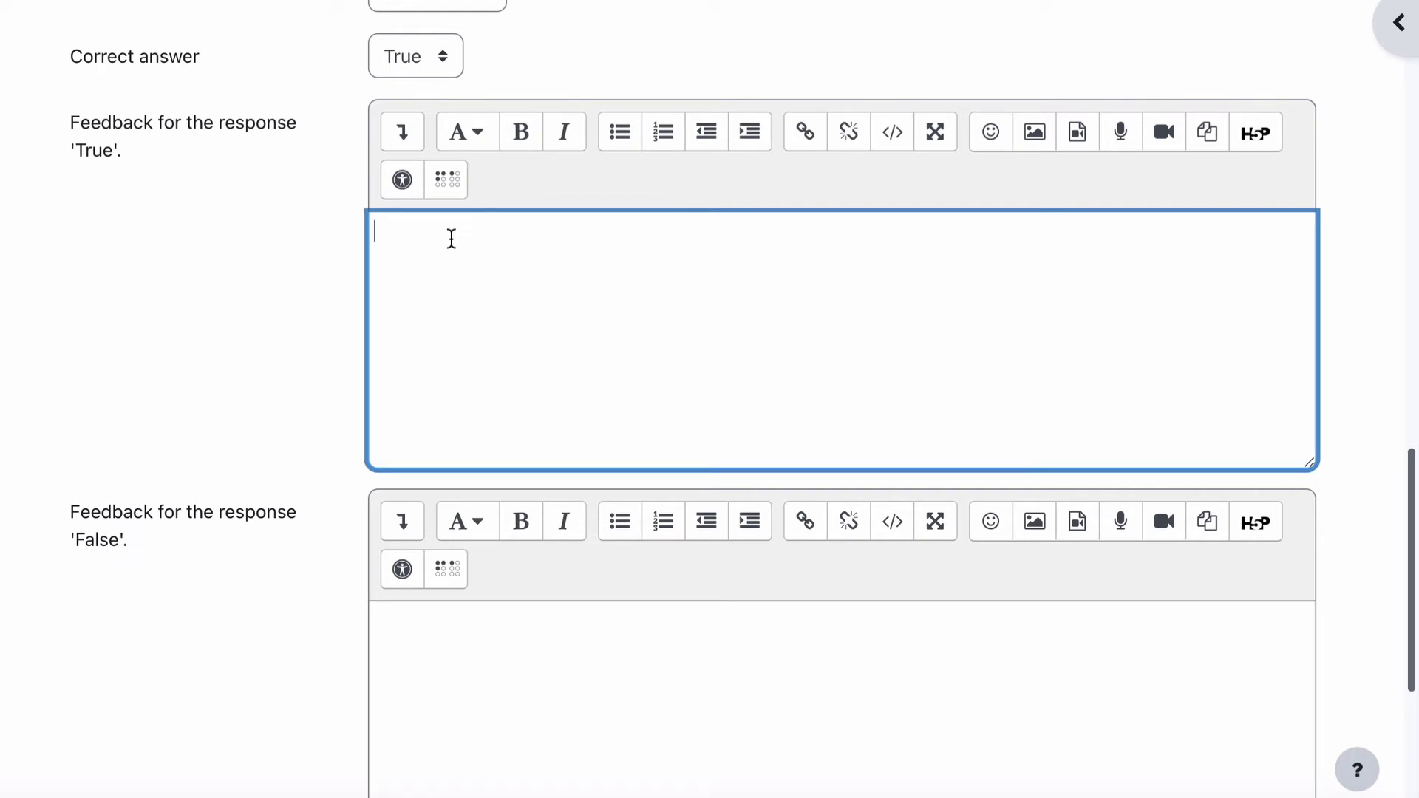
text(Well done. This is cor)
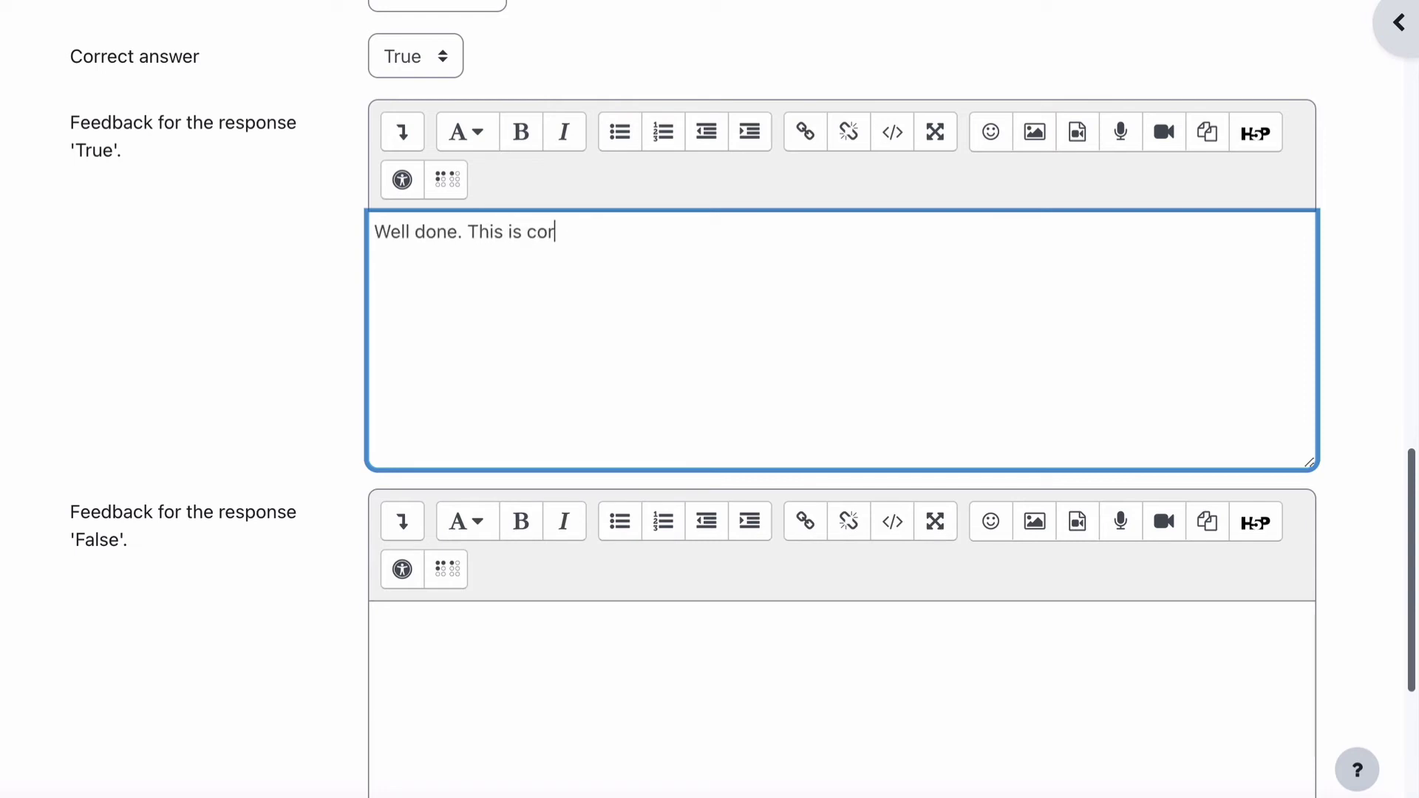
text(rect.)
scroll(273, 517, down, 3)
Enter 'Please read more information about Adobe Illustrator.' as the feedback for the False response.
click(450, 374)
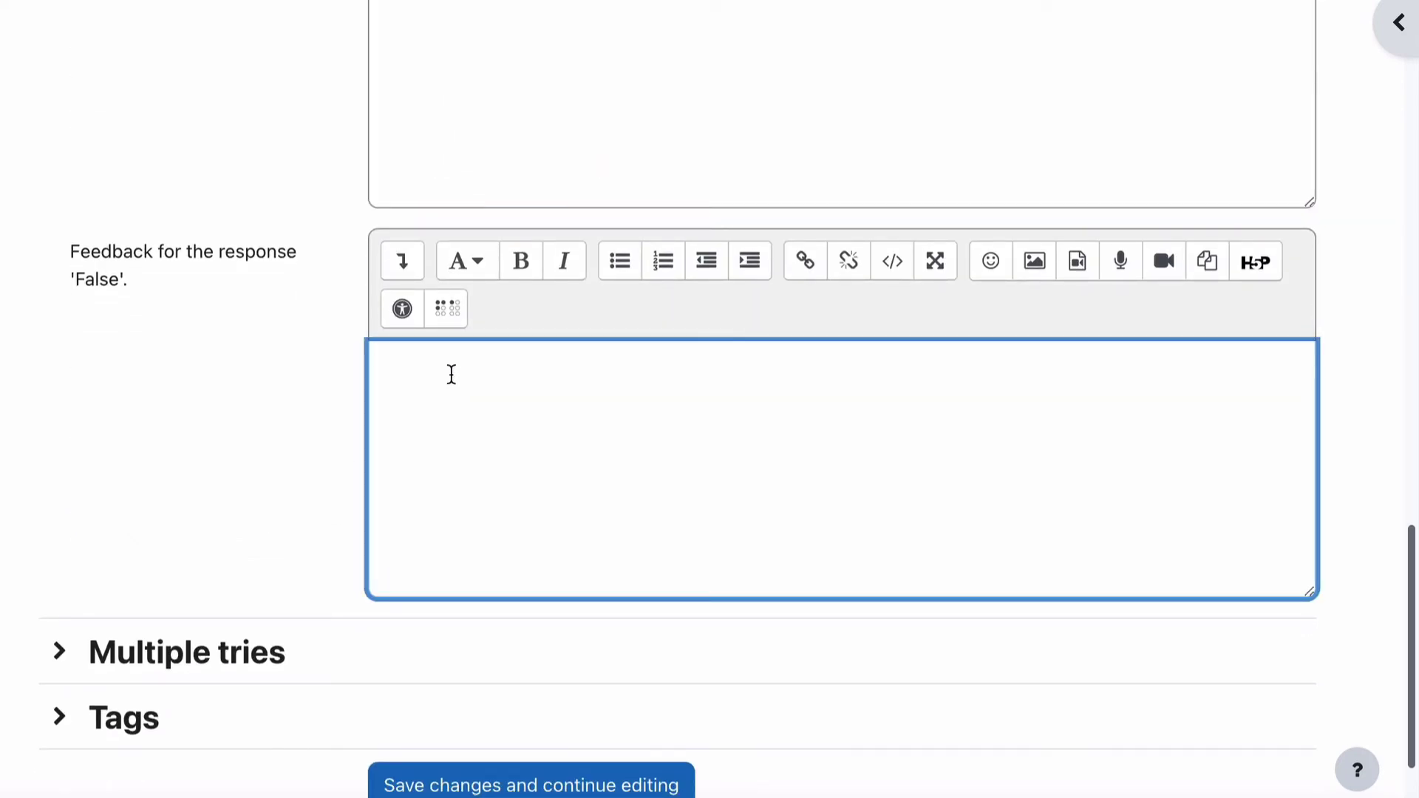
text(Please read more information)
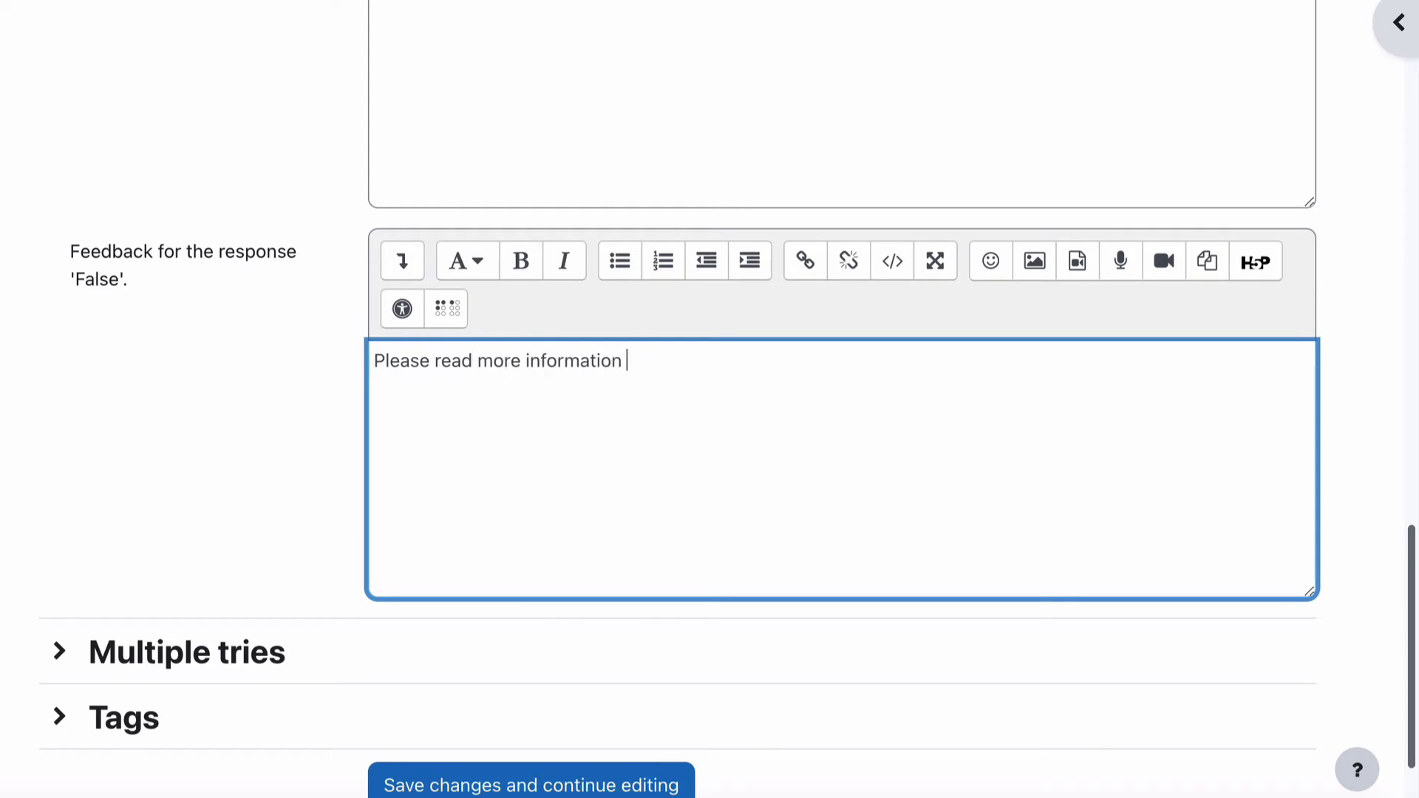
text( about Adobe Ill)
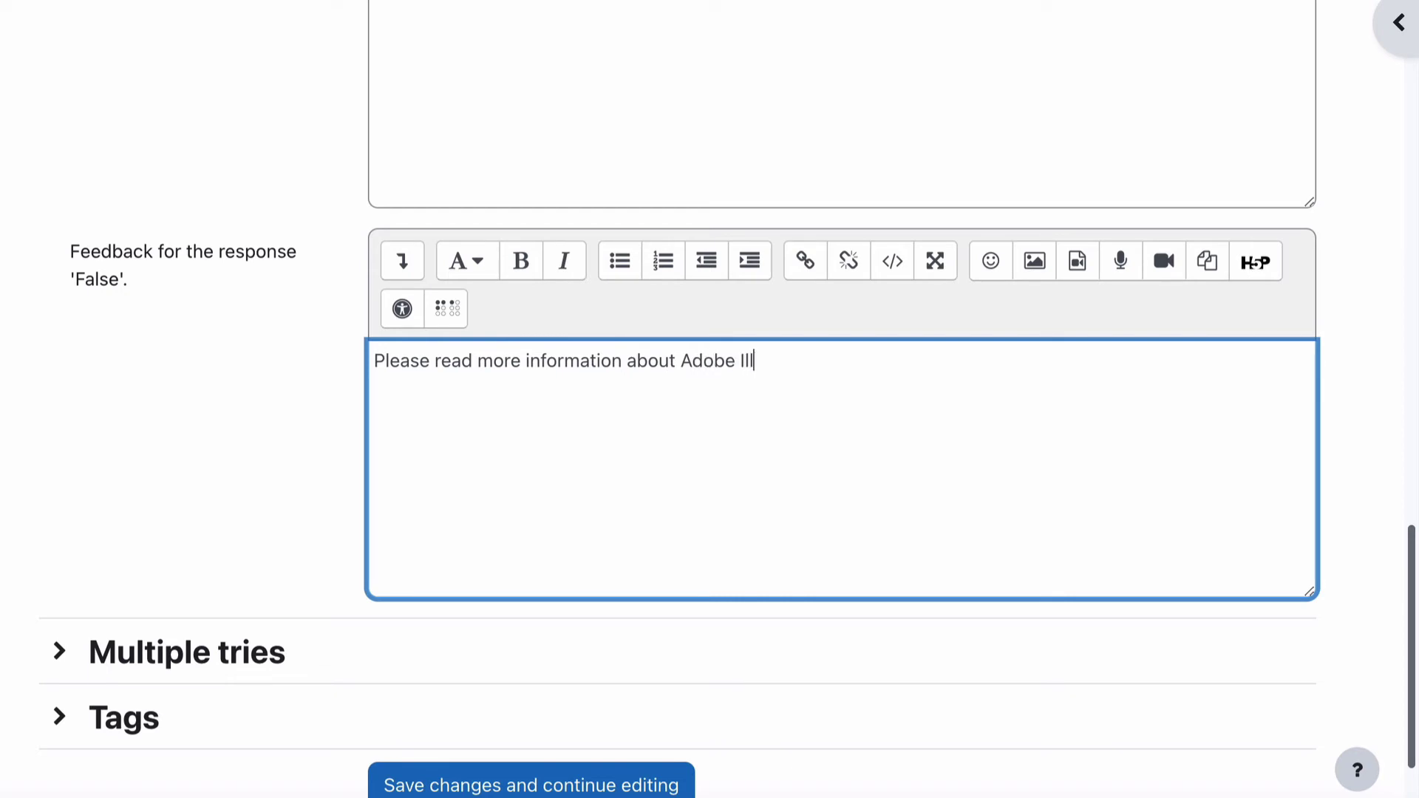
text(ustrator.)
scroll(188, 462, down, 3)
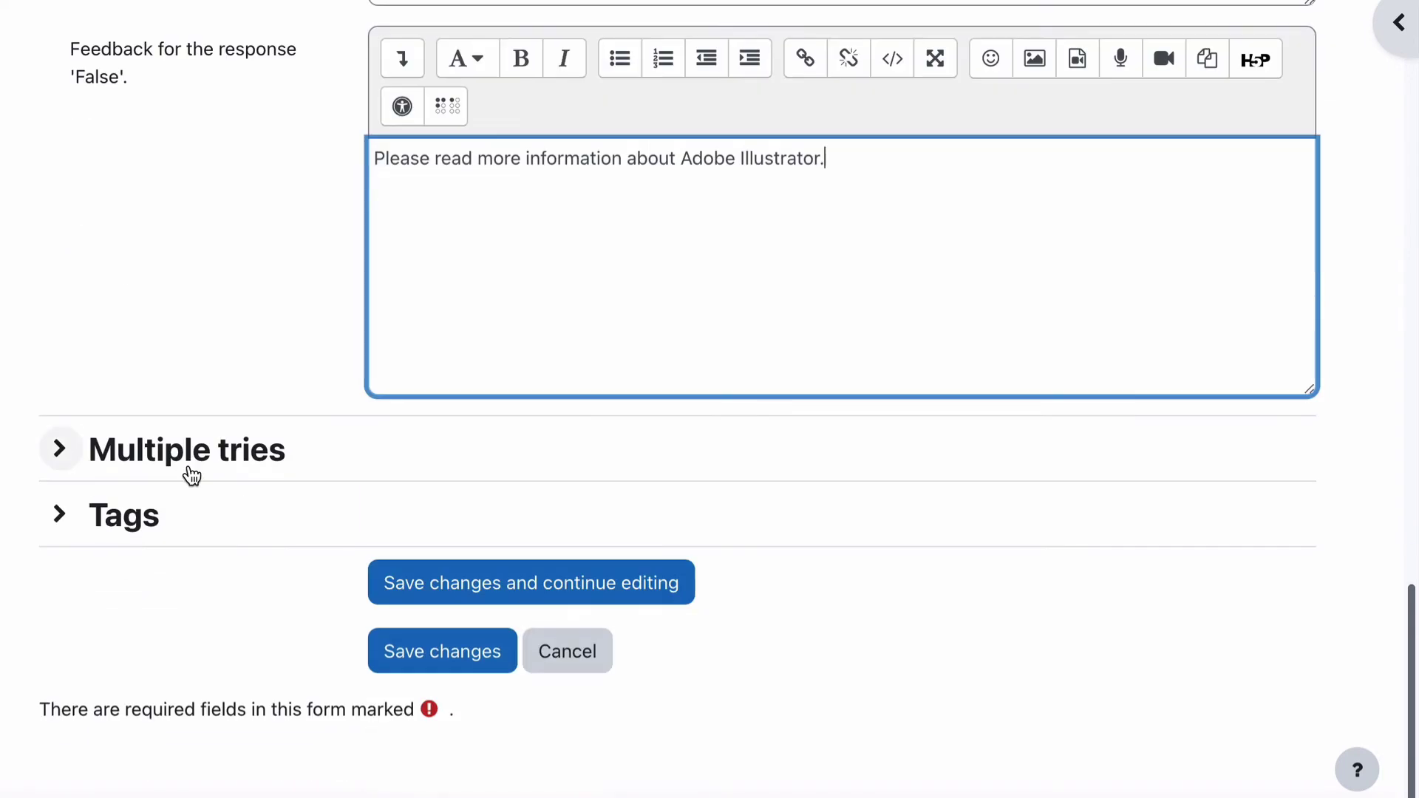
Expand the Multiple tries and Tags sections, then save changes and continue editing.
click(59, 457)
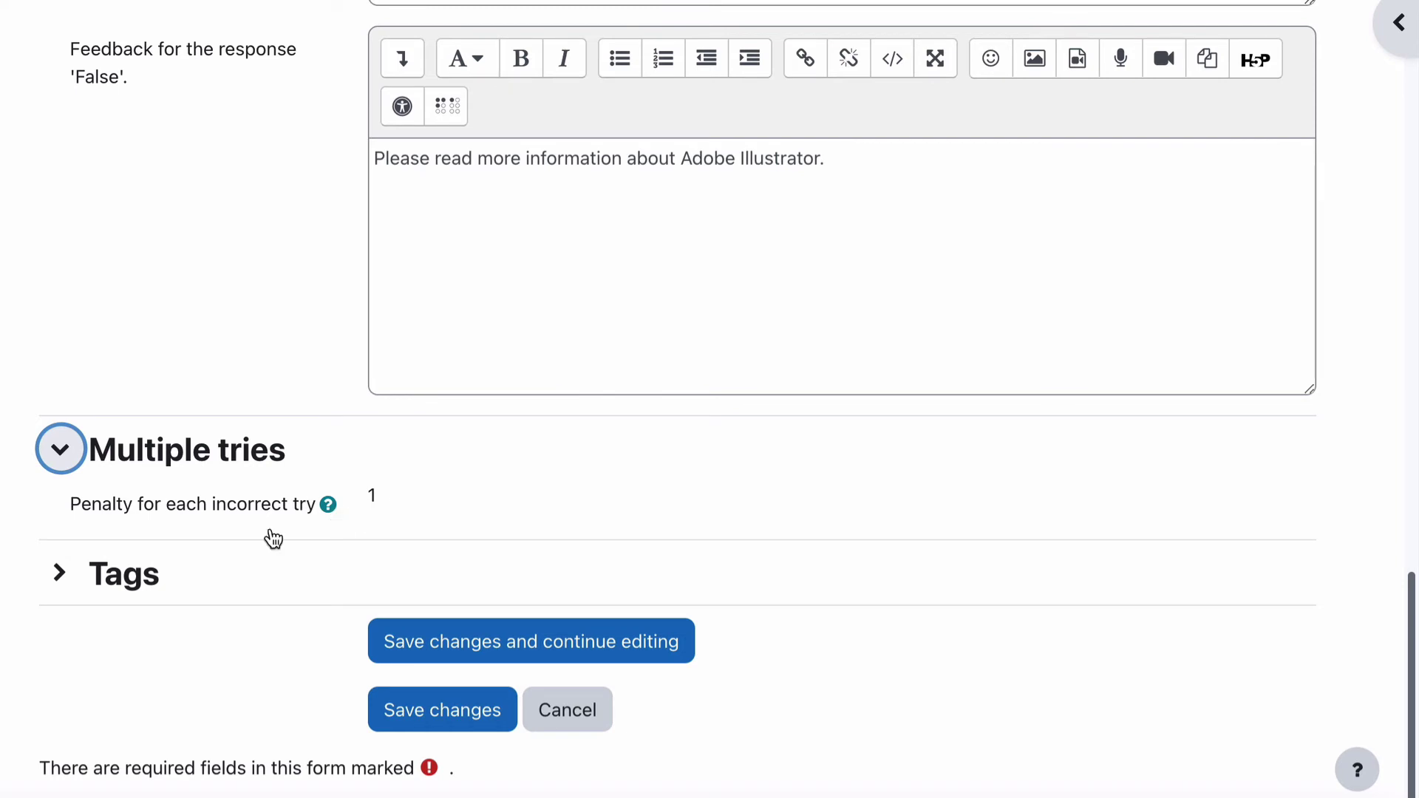
click(57, 589)
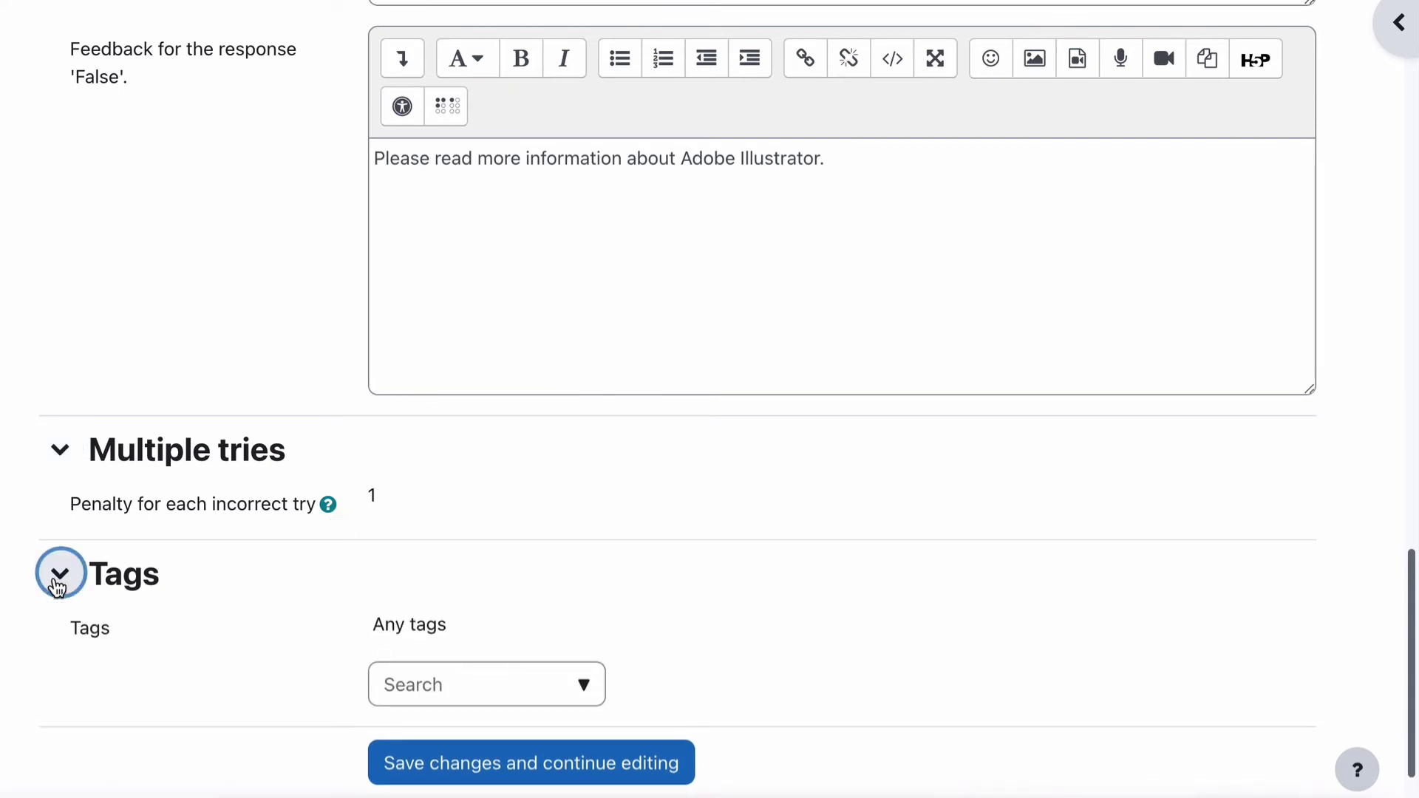
scroll(57, 589, down, 2)
scroll(236, 539, up, 15)
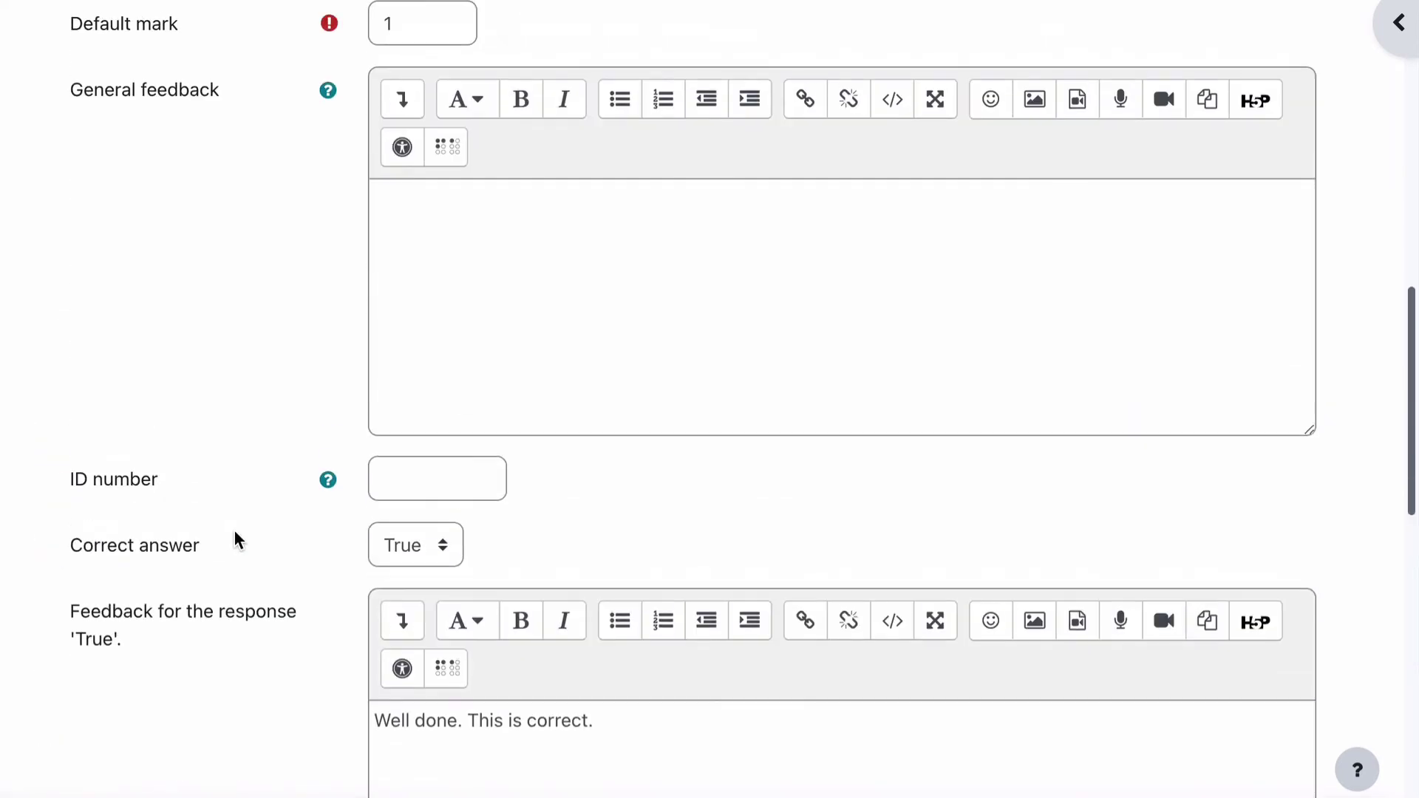
scroll(235, 539, up, 5)
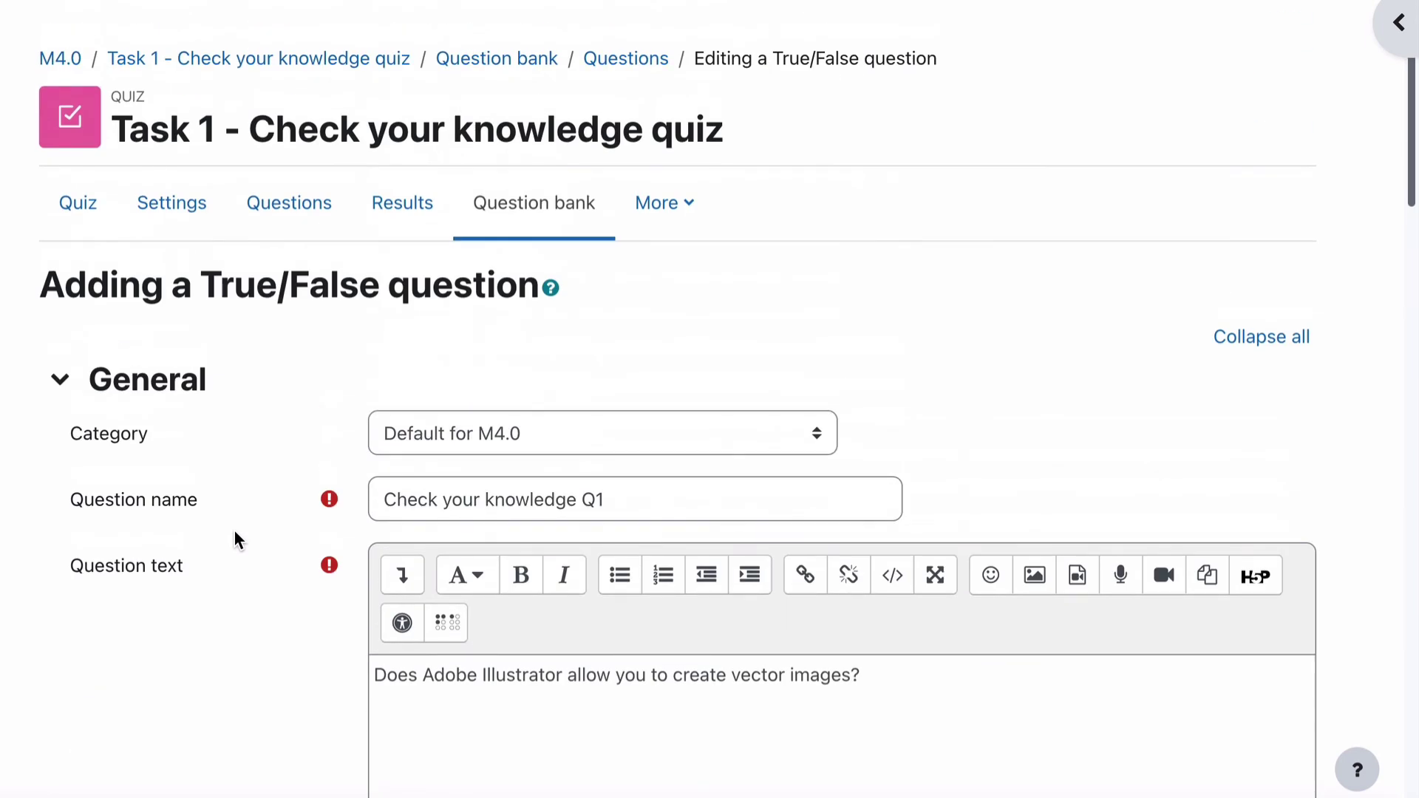
scroll(234, 531, down, 3)
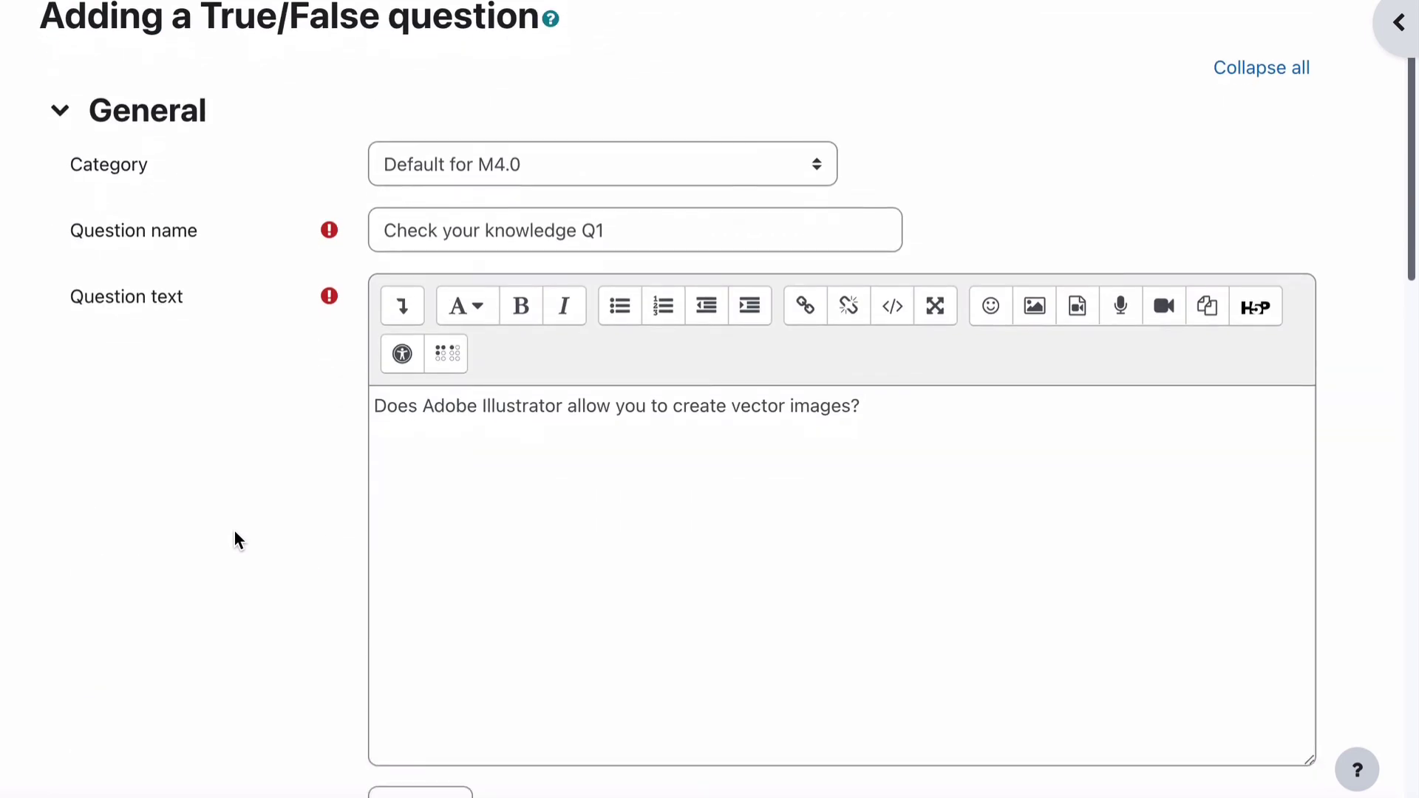
scroll(234, 539, down, 10)
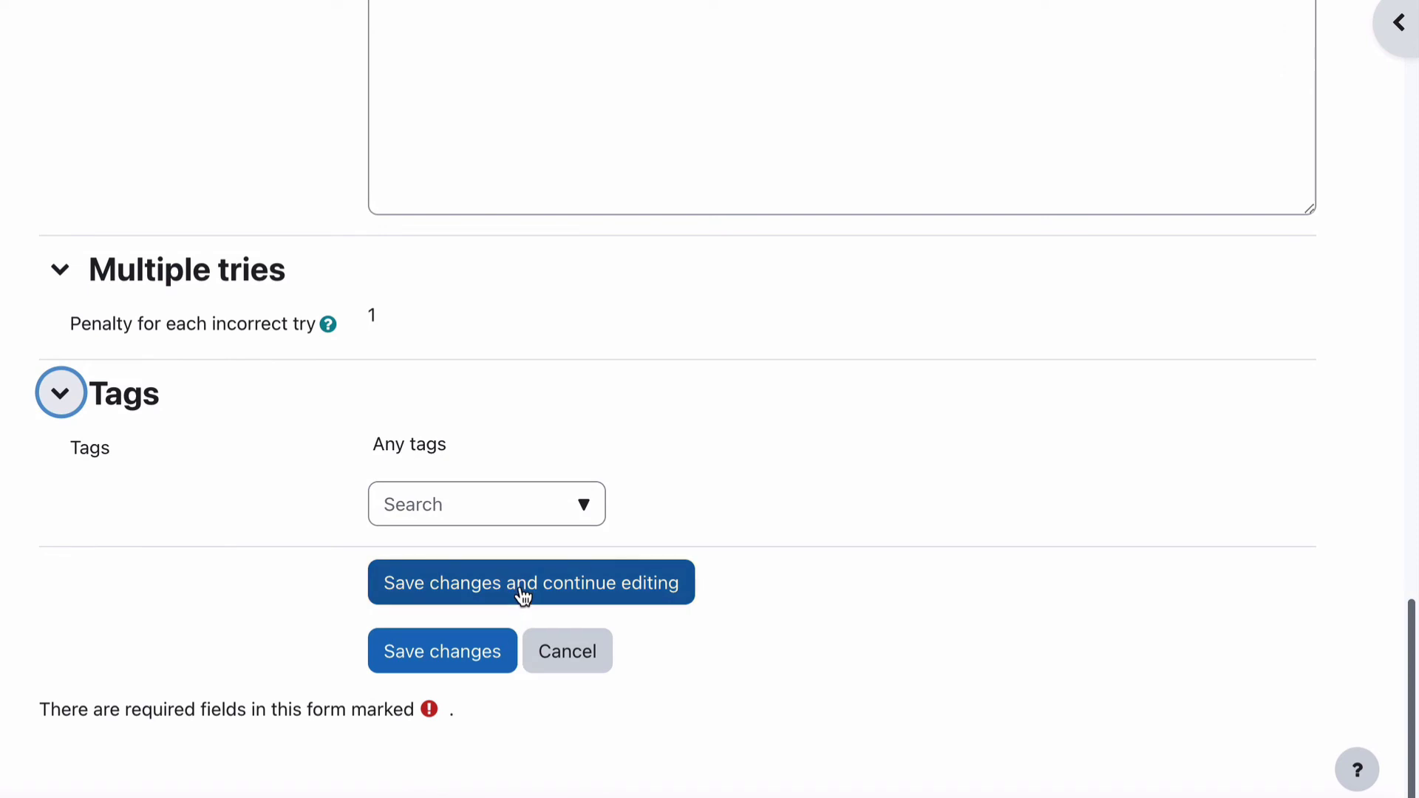
click(523, 596)
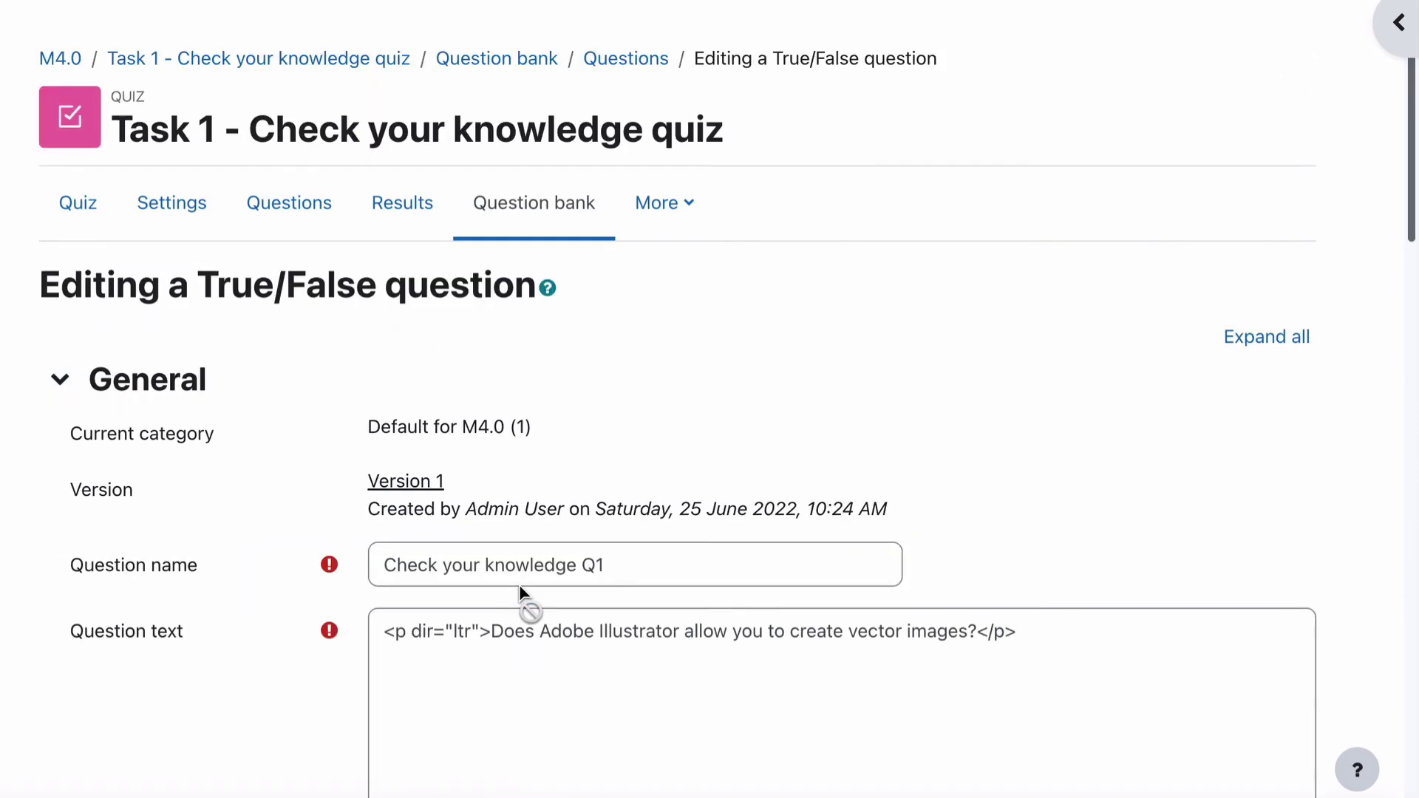
Save the question and return to the quiz's Questions page.
scroll(201, 577, down, 12)
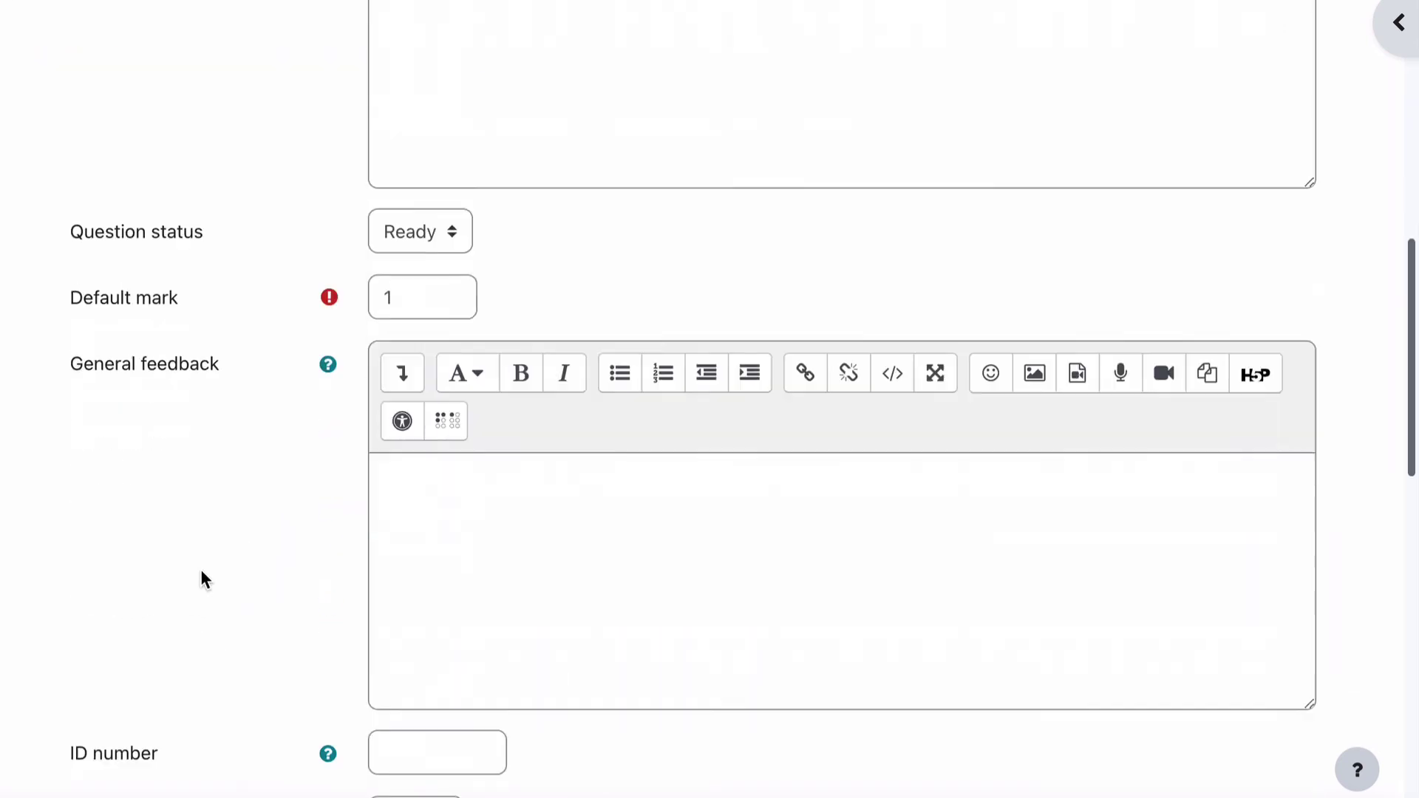
scroll(201, 574, down, 10)
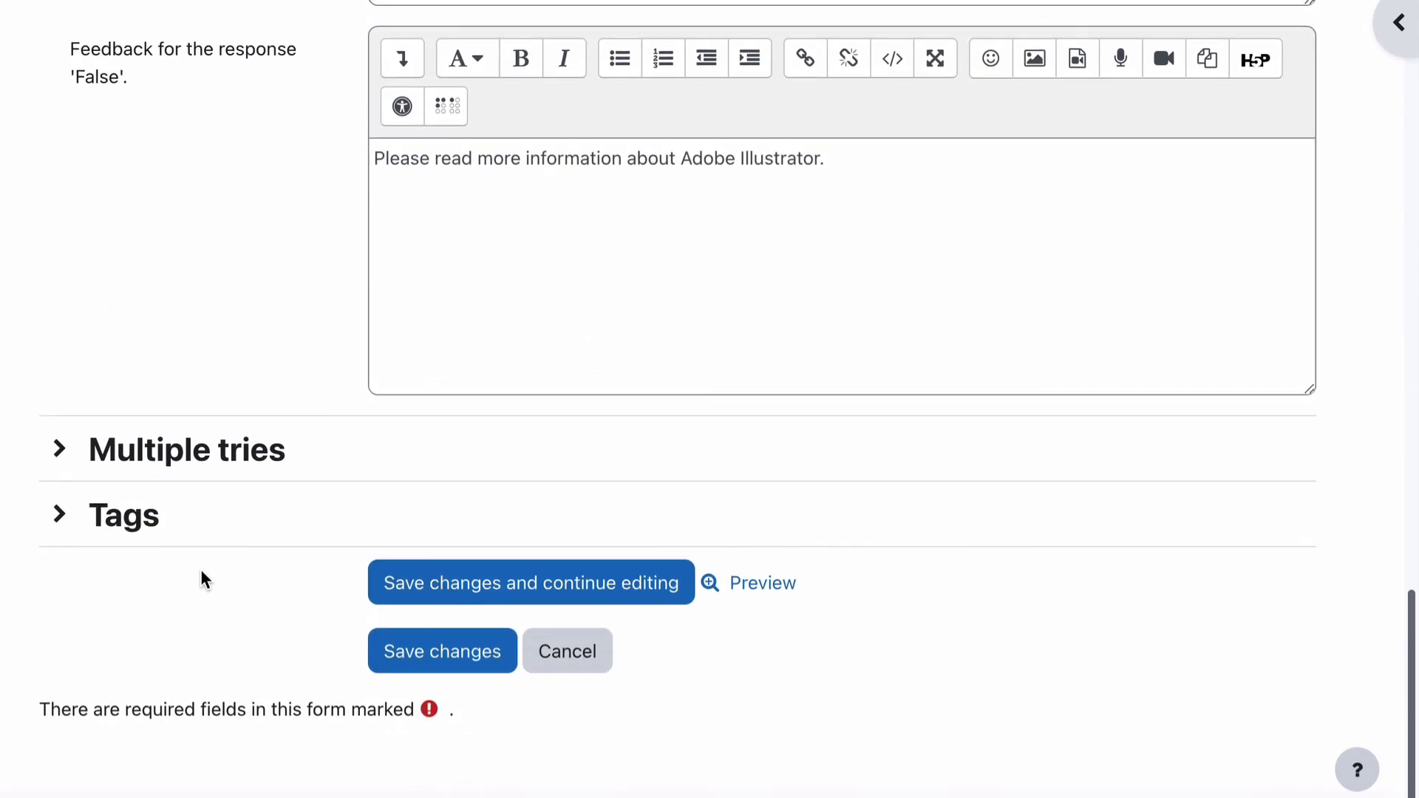
click(442, 655)
click(439, 651)
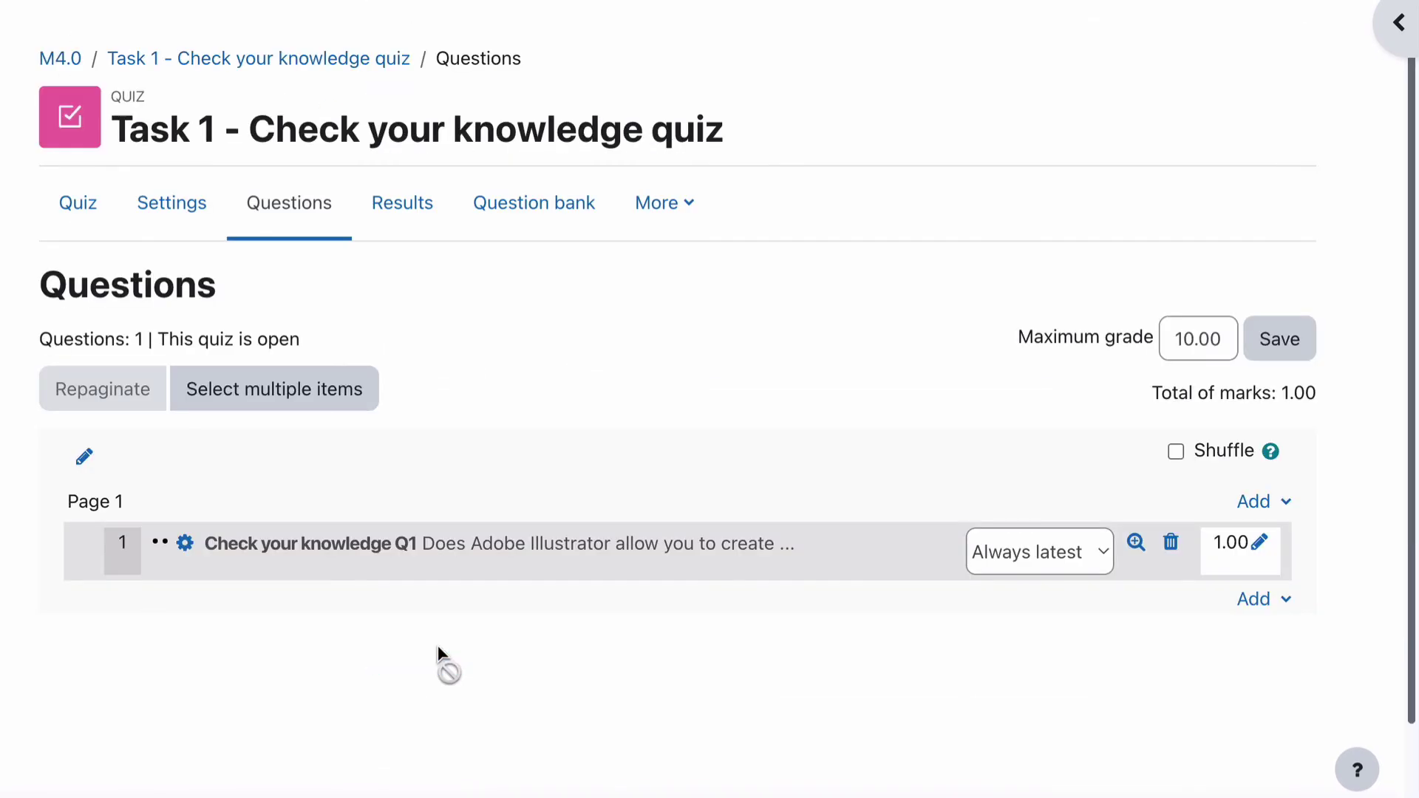
click(1136, 545)
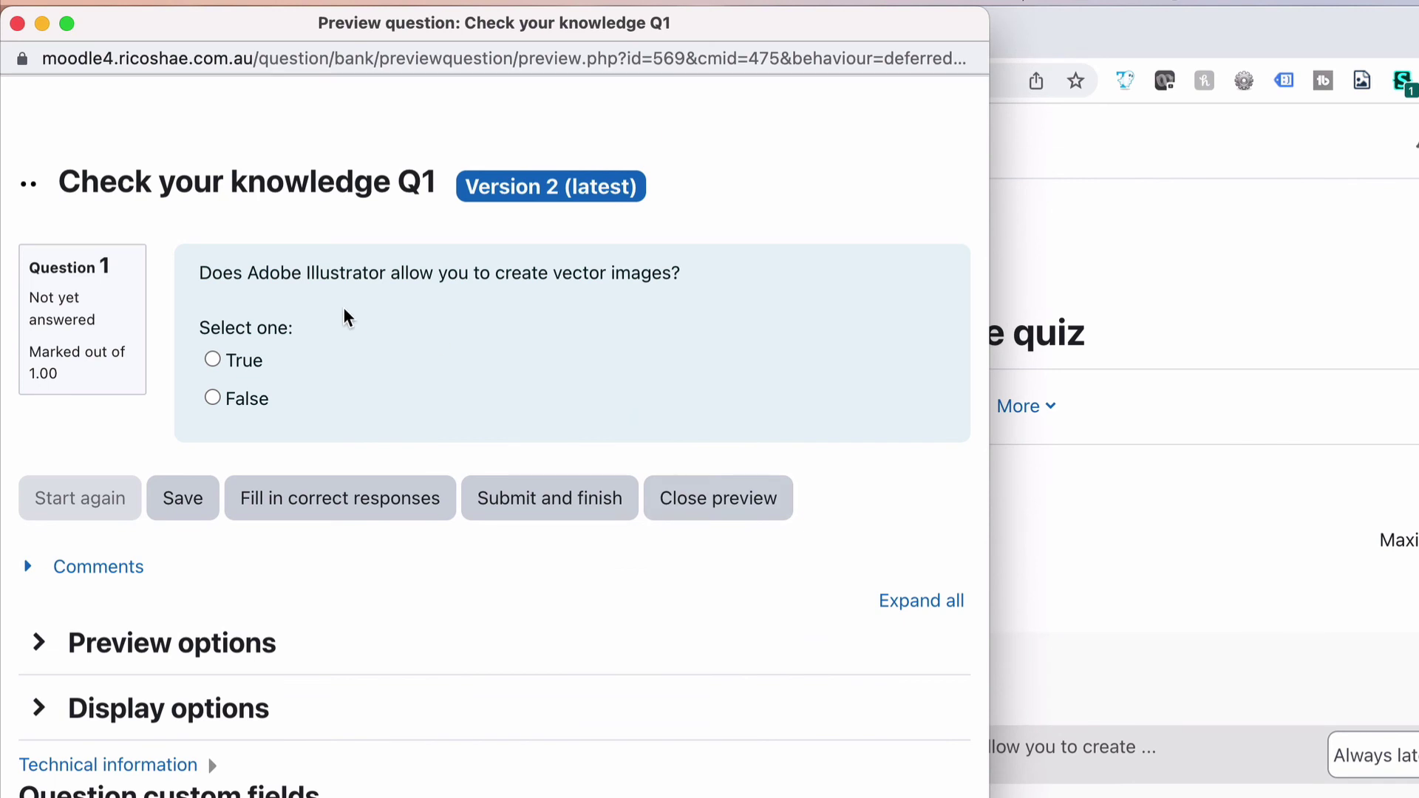
drag(198, 275, 712, 268)
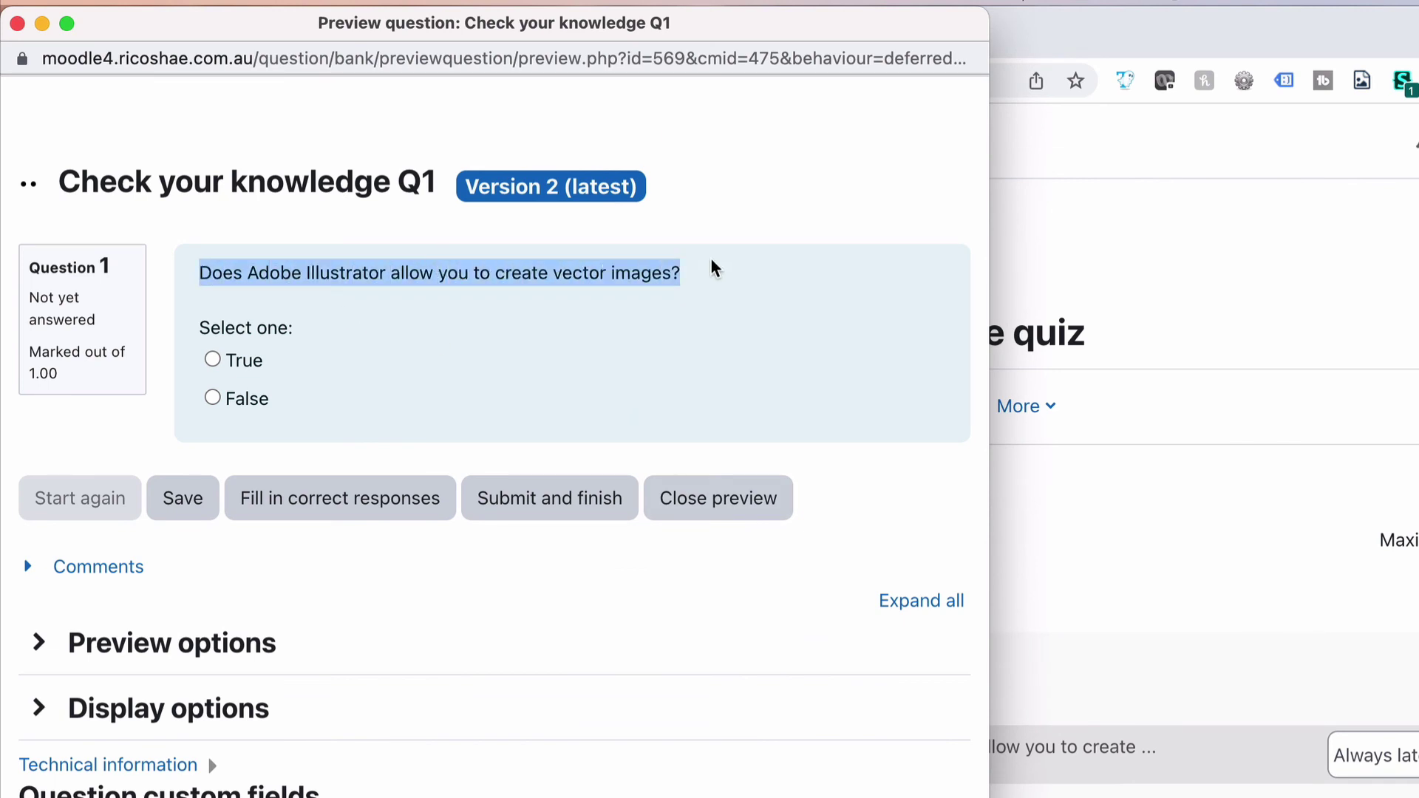
click(212, 363)
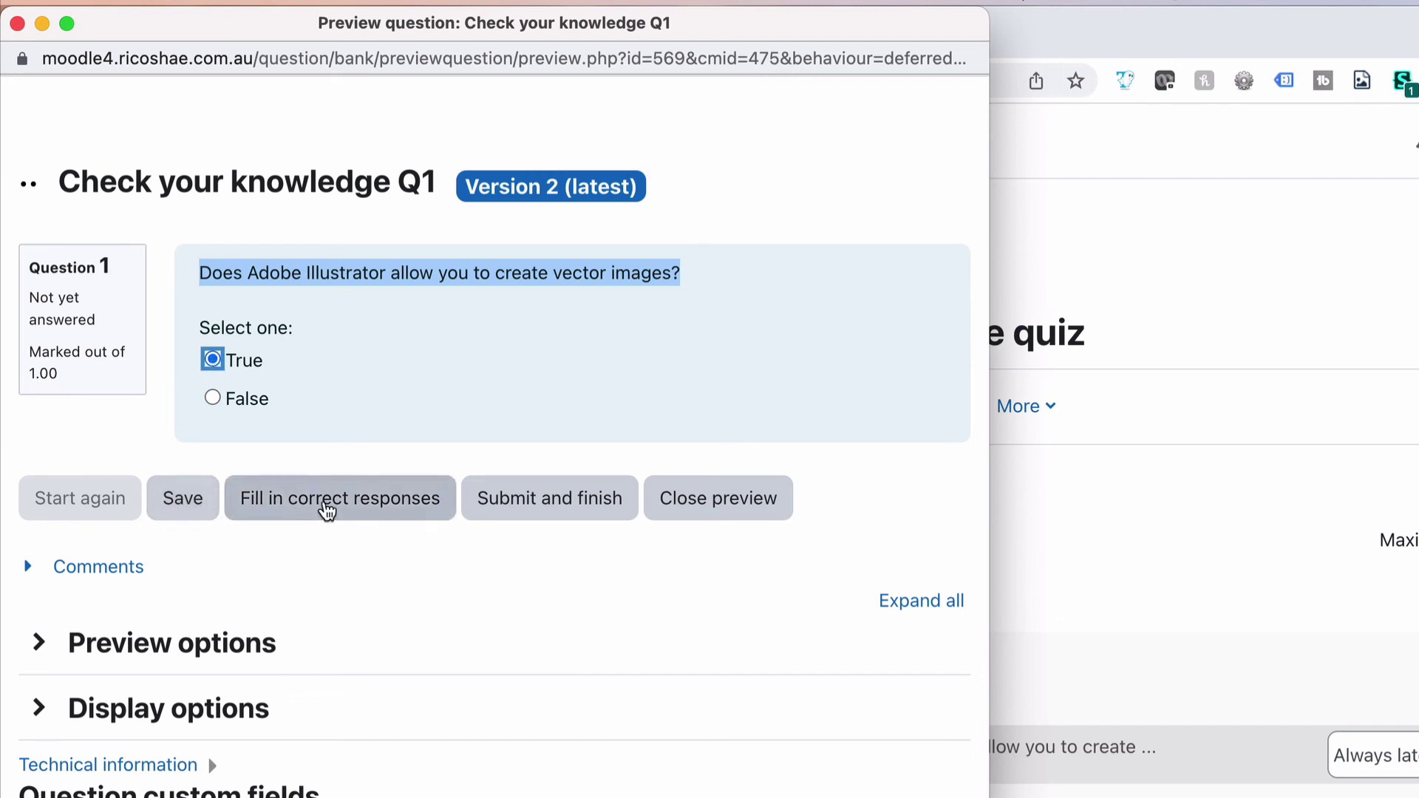
click(521, 507)
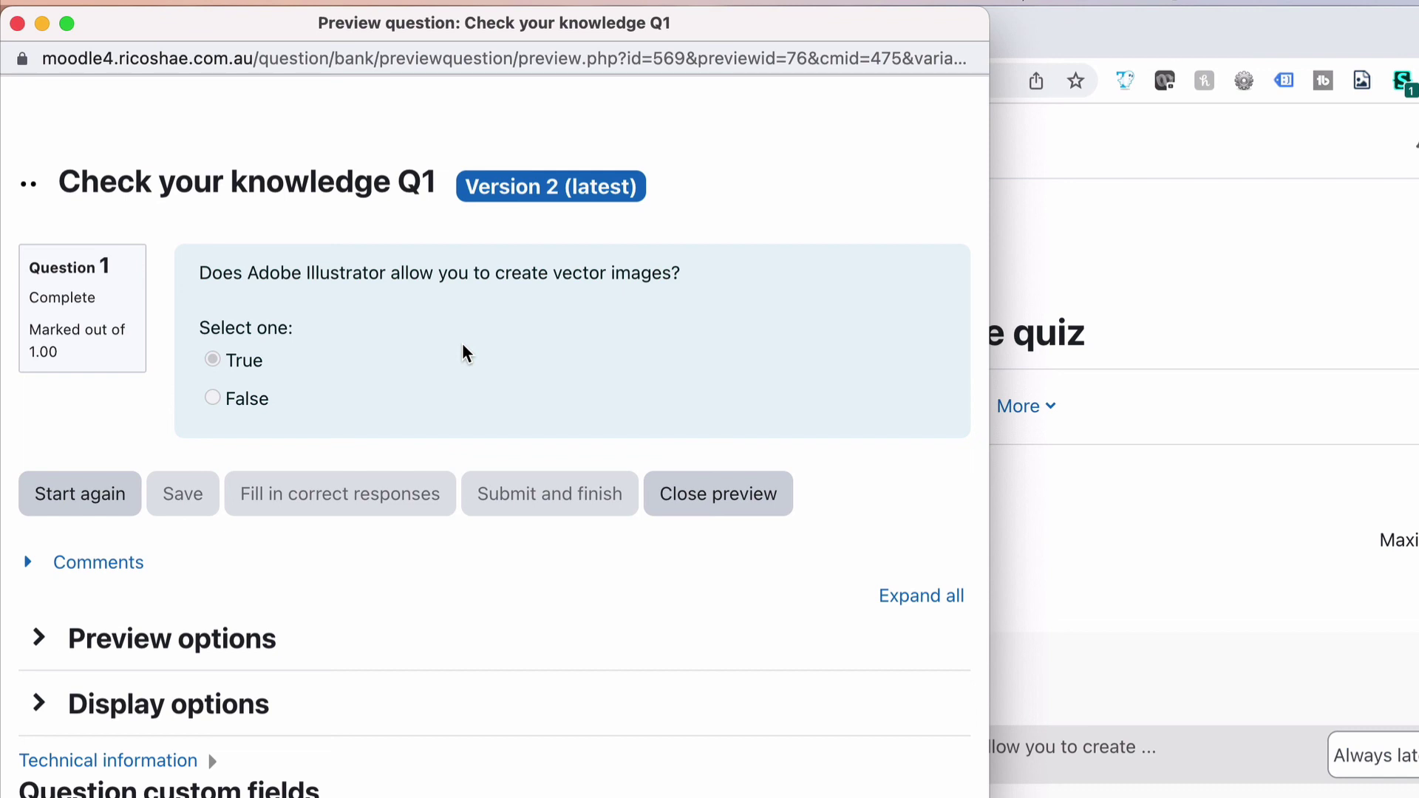
click(116, 497)
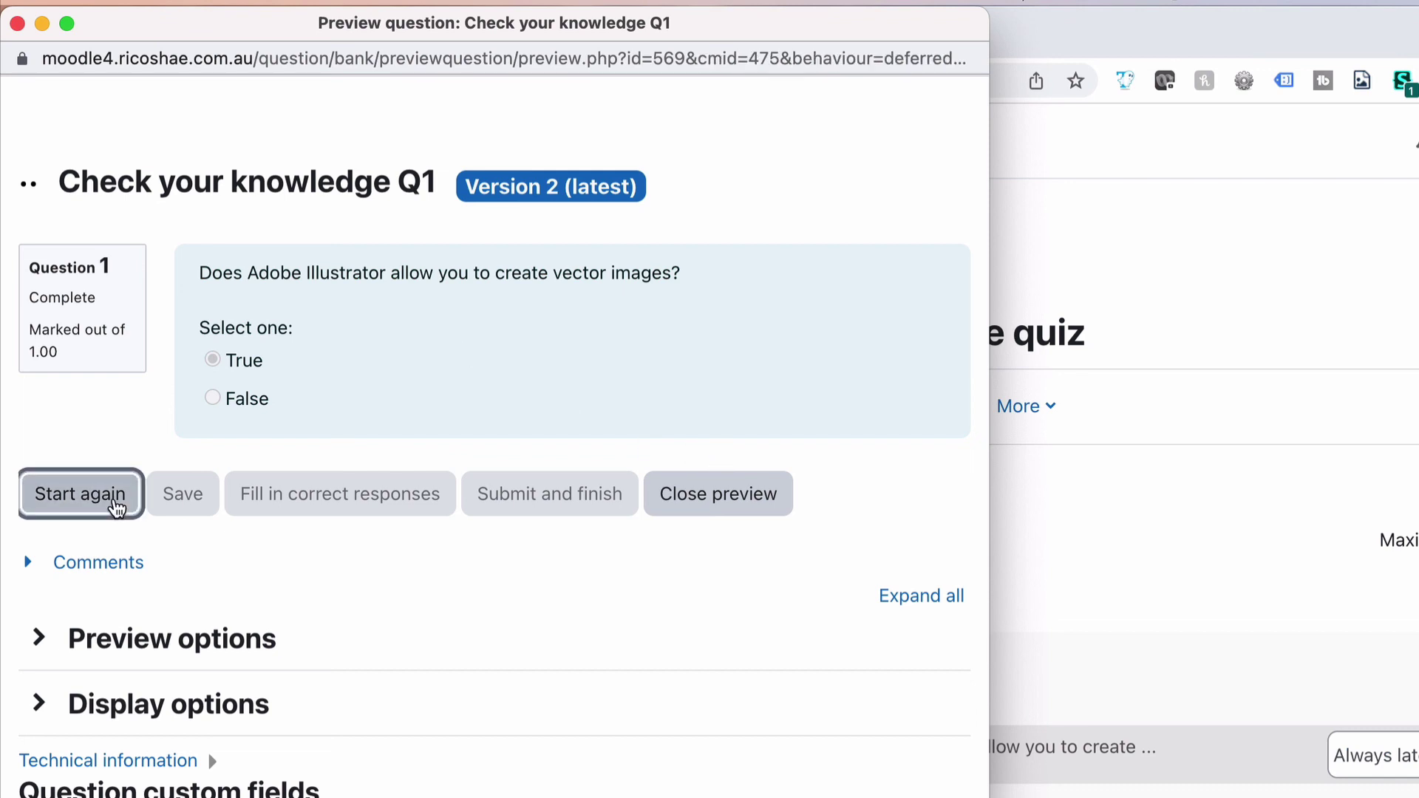
click(298, 515)
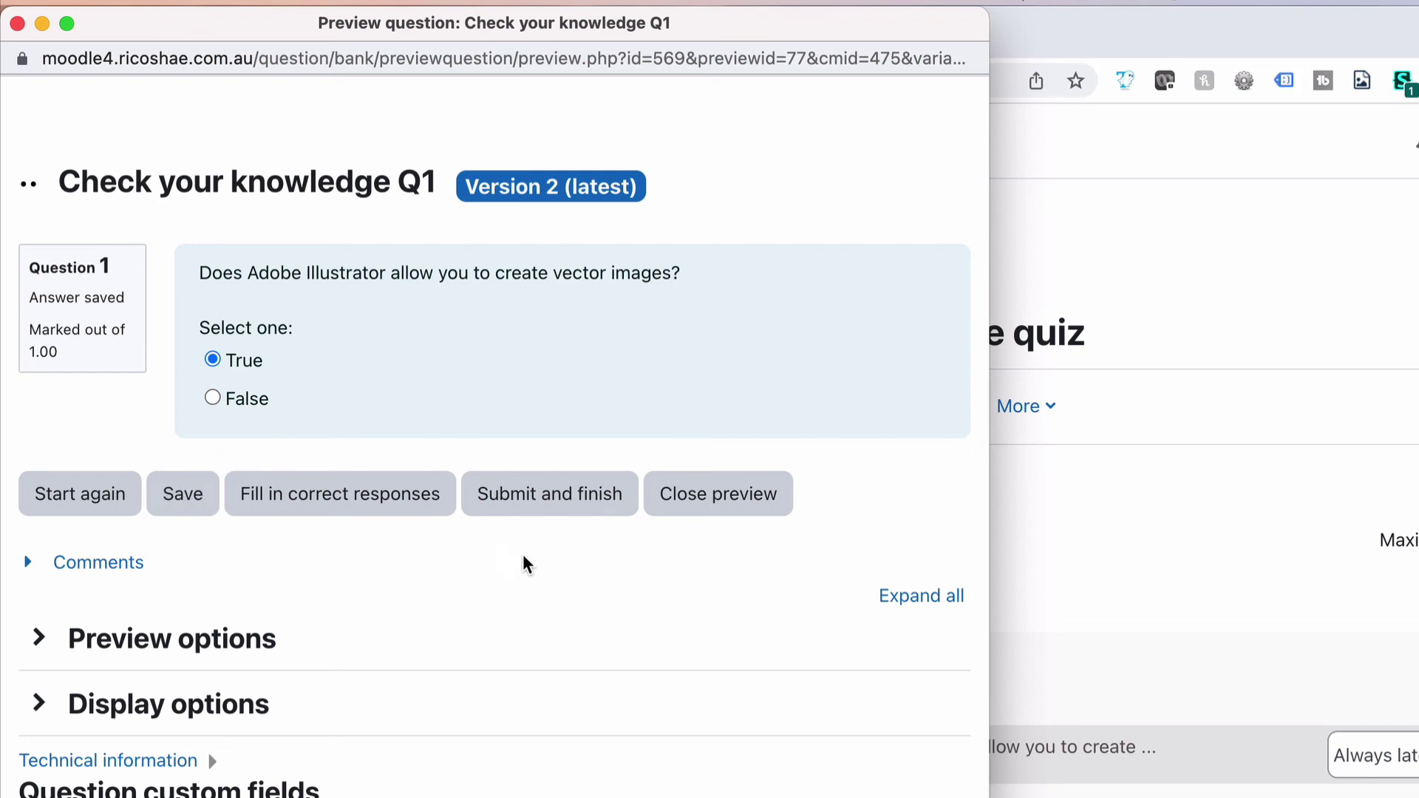
click(17, 24)
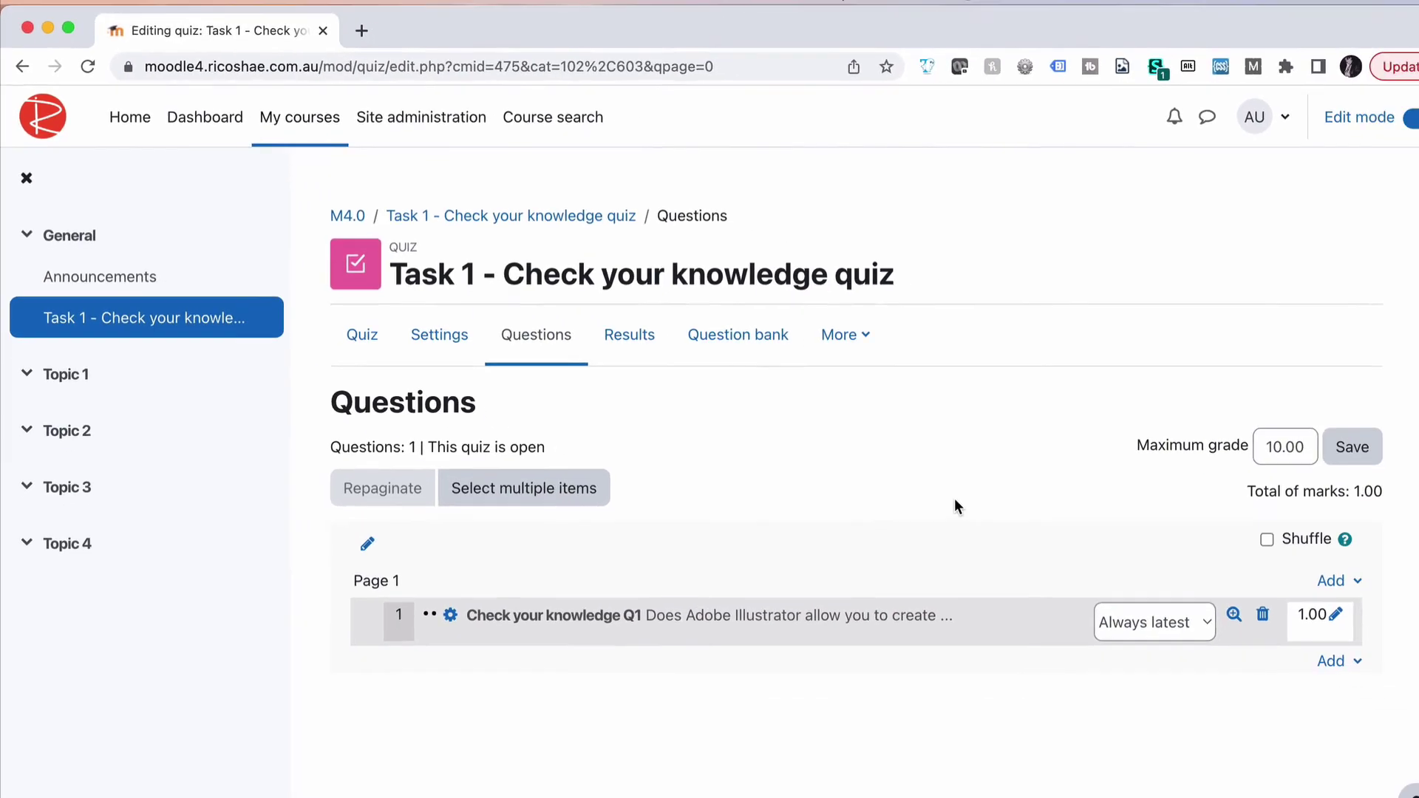